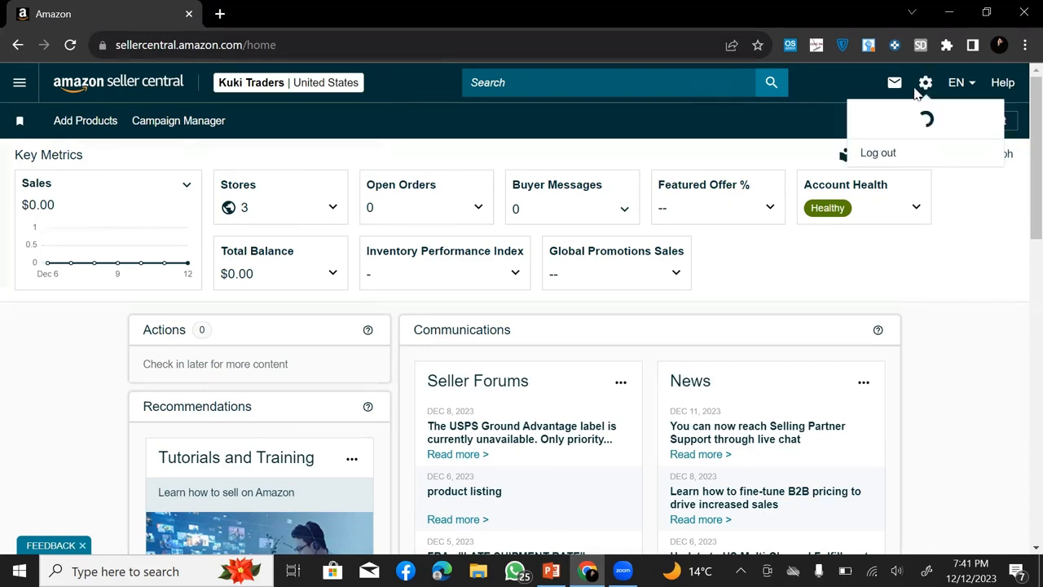
# - Go to User Permissions through the settings gear menu
pyautogui.moveTo(928, 81)
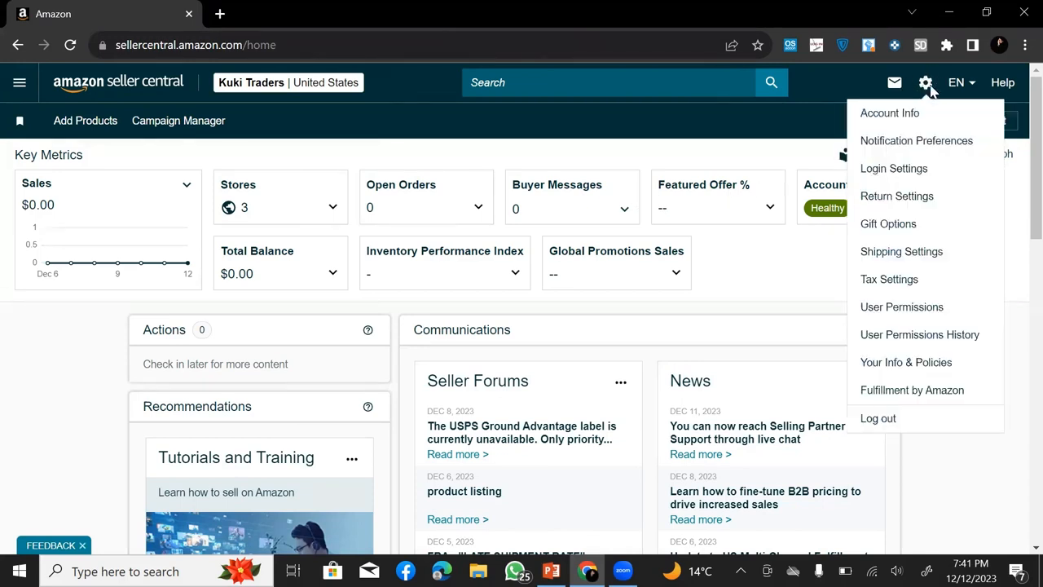
pyautogui.click(904, 308)
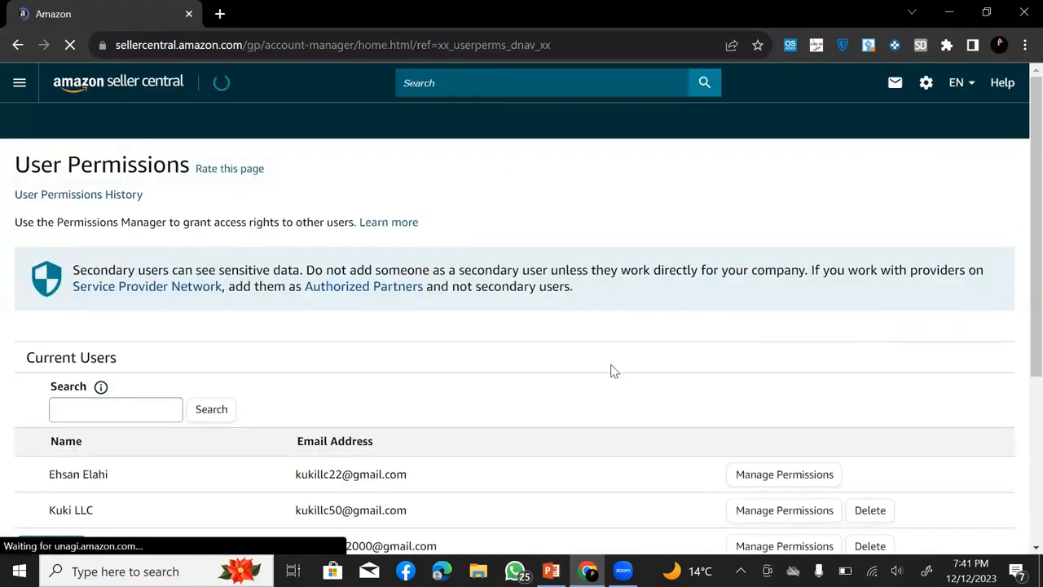
pyautogui.scroll(-3, 74, 407)
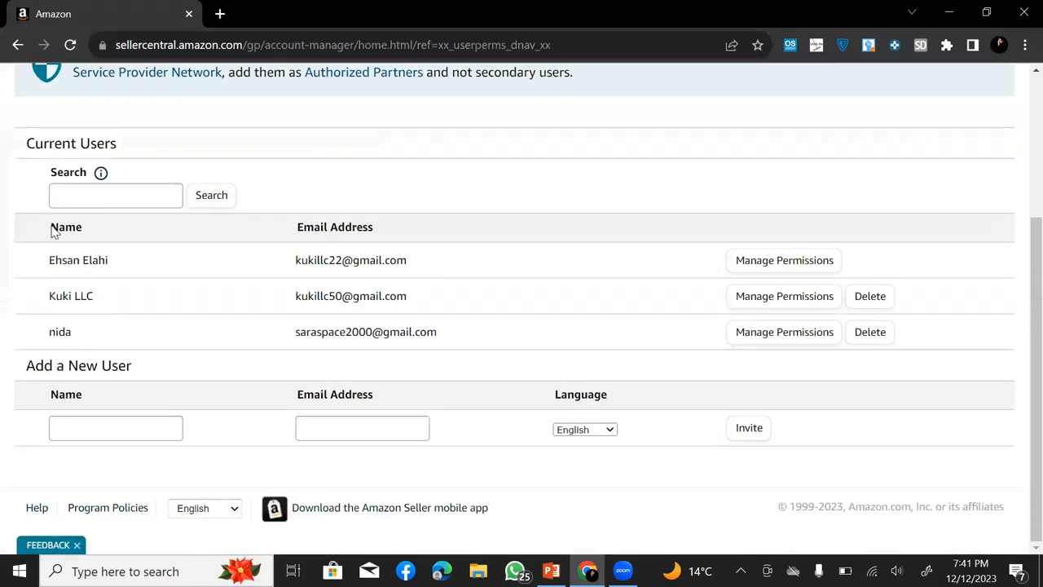
pyautogui.moveTo(28, 145); pyautogui.dragTo(186, 149)
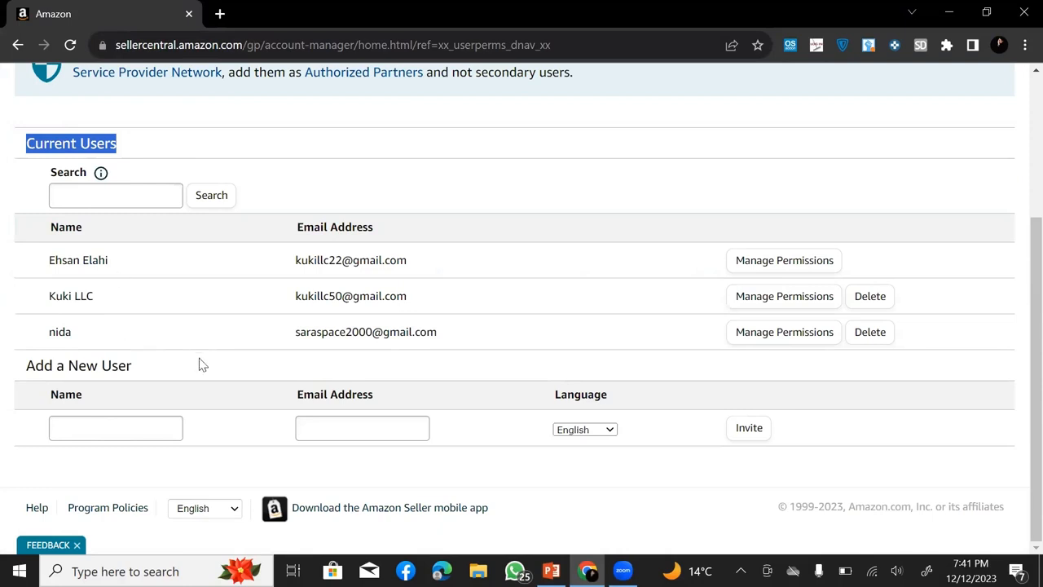
pyautogui.click(156, 257)
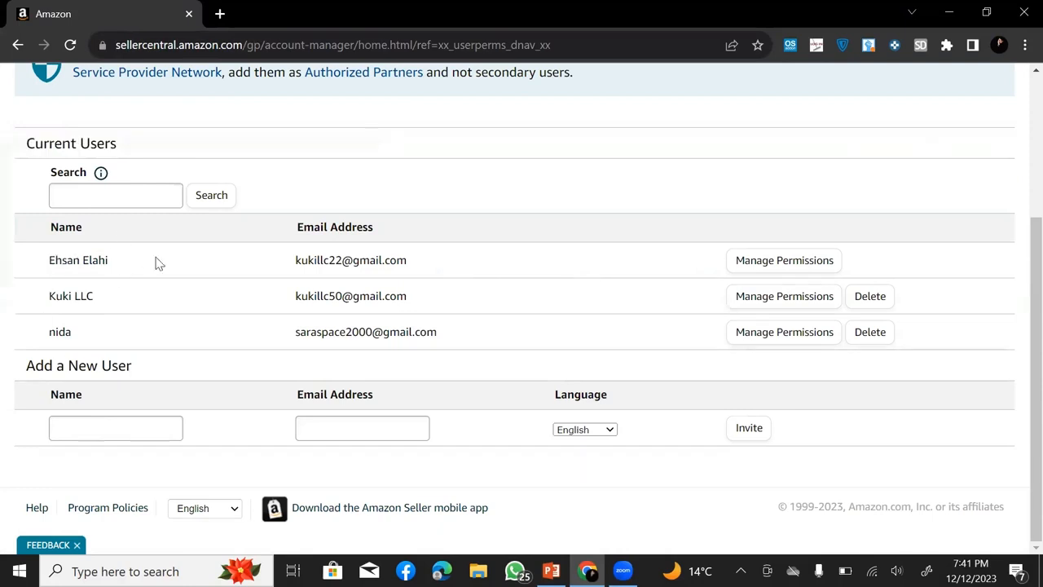
pyautogui.tripleClick(157, 259)
pyautogui.moveTo(57, 292); pyautogui.dragTo(141, 295)
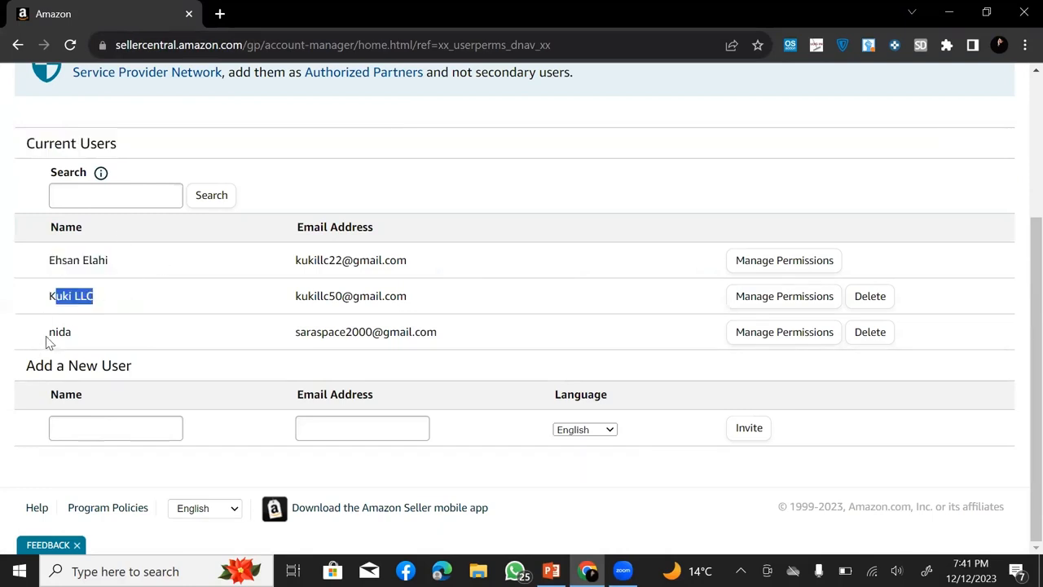
pyautogui.moveTo(54, 332); pyautogui.dragTo(146, 330)
pyautogui.moveTo(54, 261); pyautogui.dragTo(170, 256)
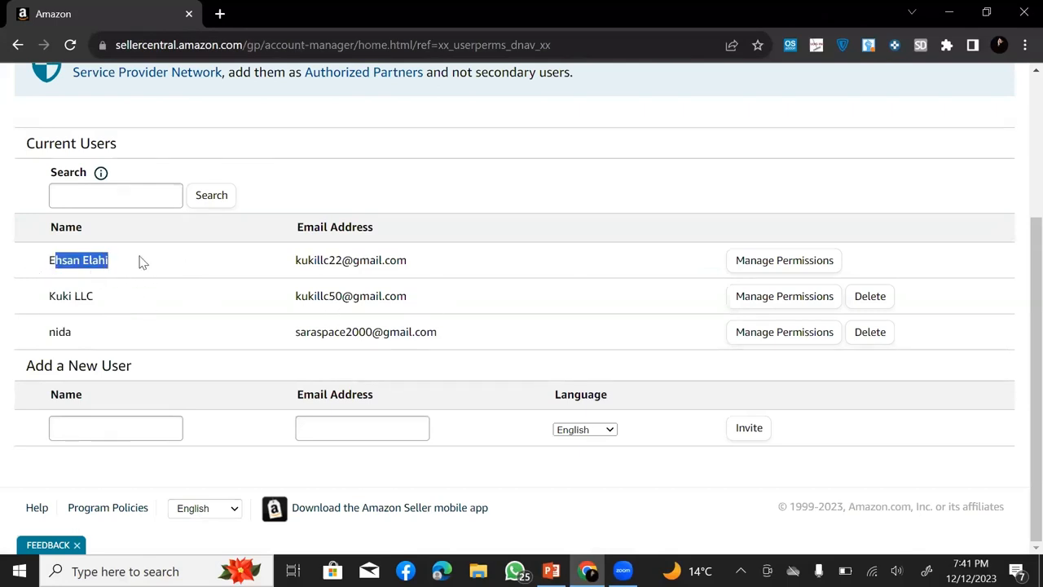
pyautogui.click(44, 270)
pyautogui.moveTo(48, 261); pyautogui.dragTo(177, 261)
pyautogui.click(106, 432)
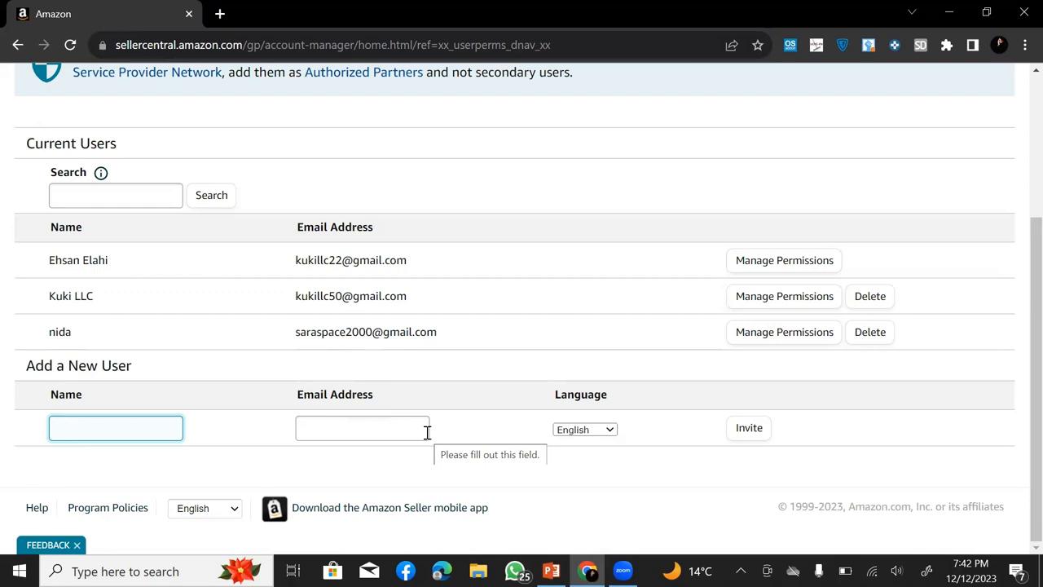
# - Enter the new user's name and Gmail address, keep English, and send the invite
pyautogui.write('ashl')
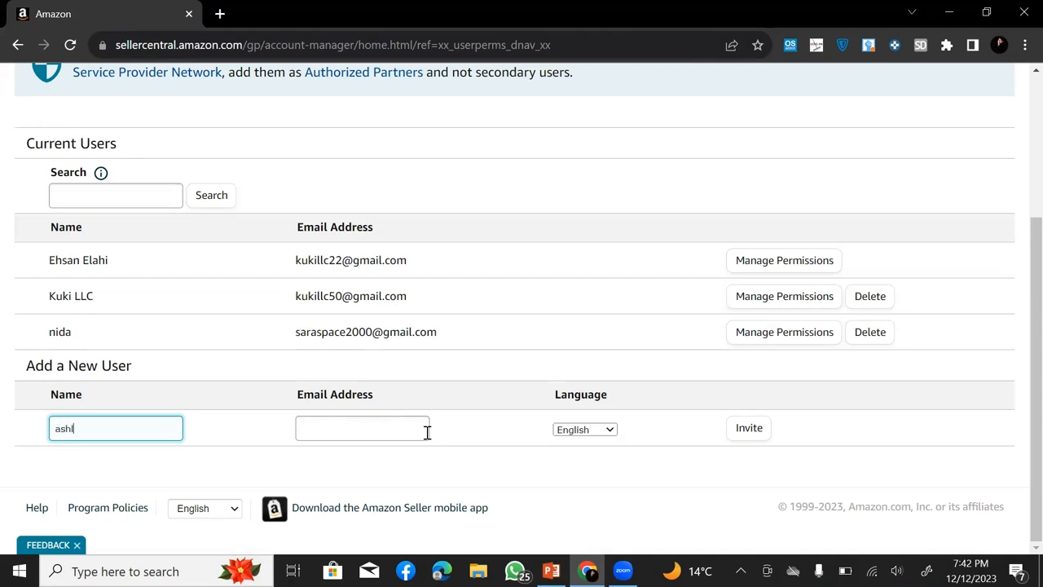
pyautogui.write('ey')
pyautogui.click(425, 431)
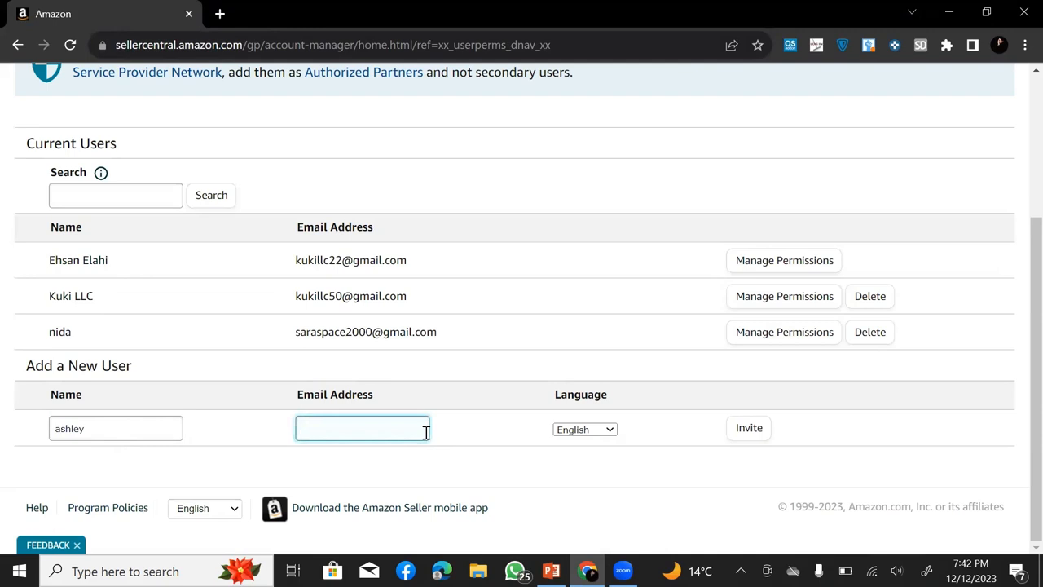
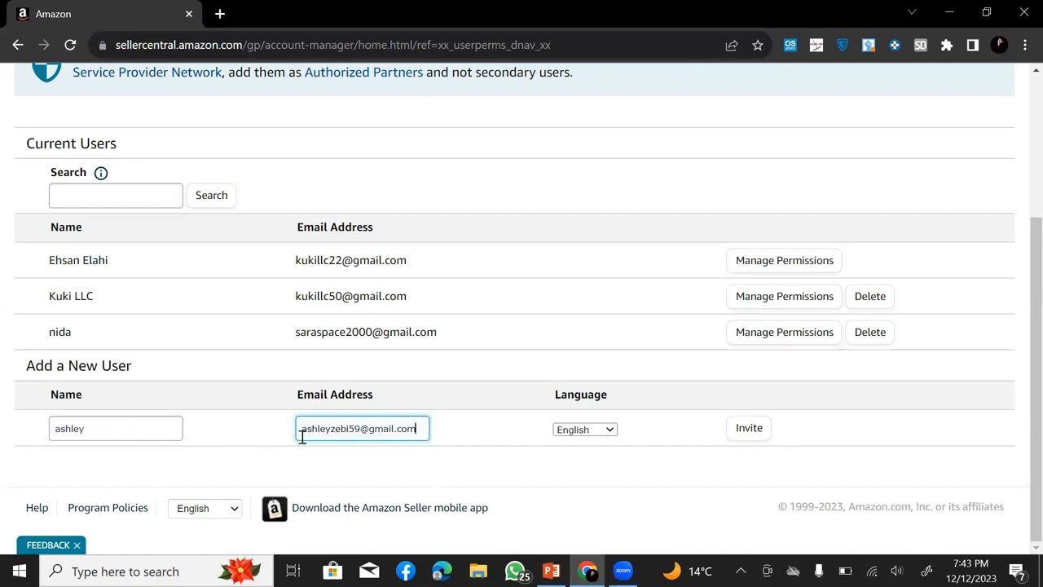
pyautogui.moveTo(301, 433); pyautogui.dragTo(423, 434)
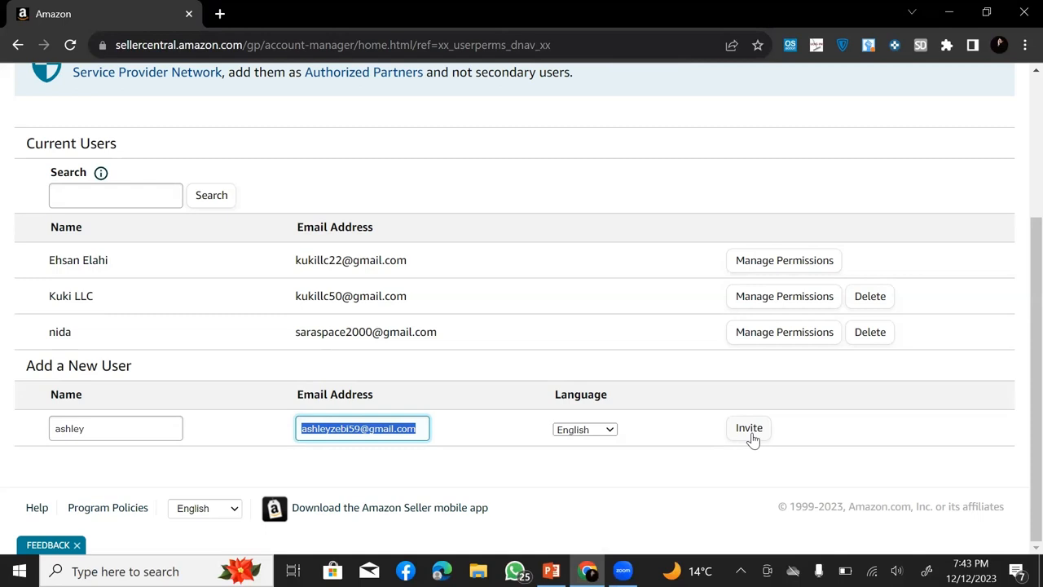
pyautogui.click(494, 443)
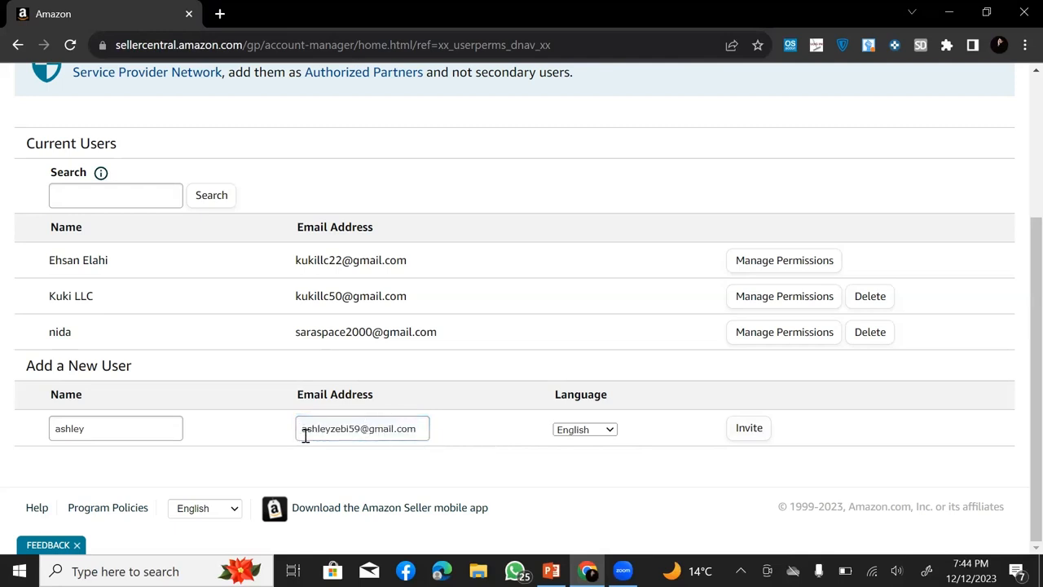
pyautogui.click(747, 428)
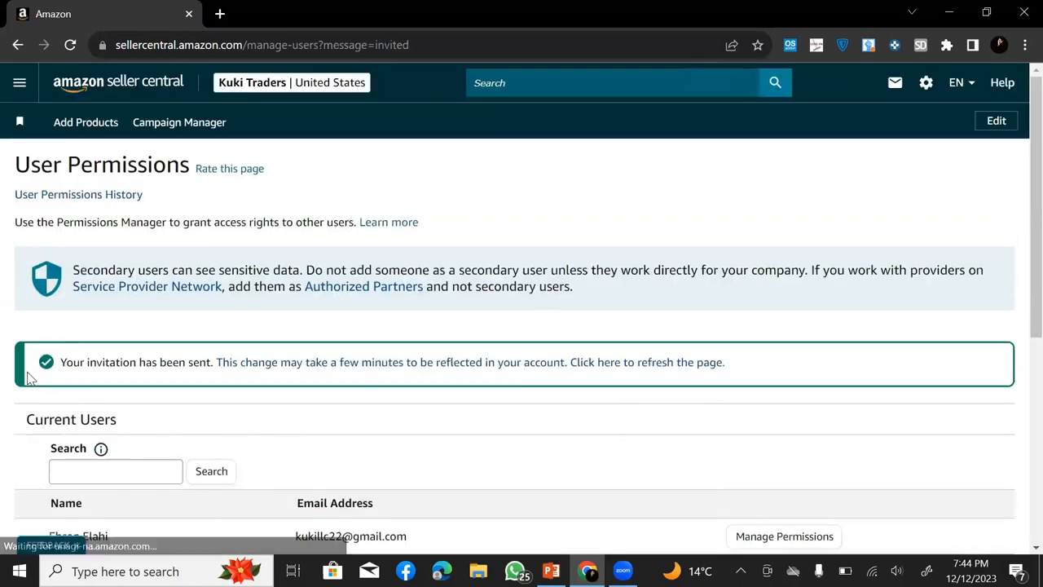
# - Check the 'Your invitation has been sent' banner and scroll down to Open Invitations
pyautogui.moveTo(116, 362); pyautogui.dragTo(726, 372)
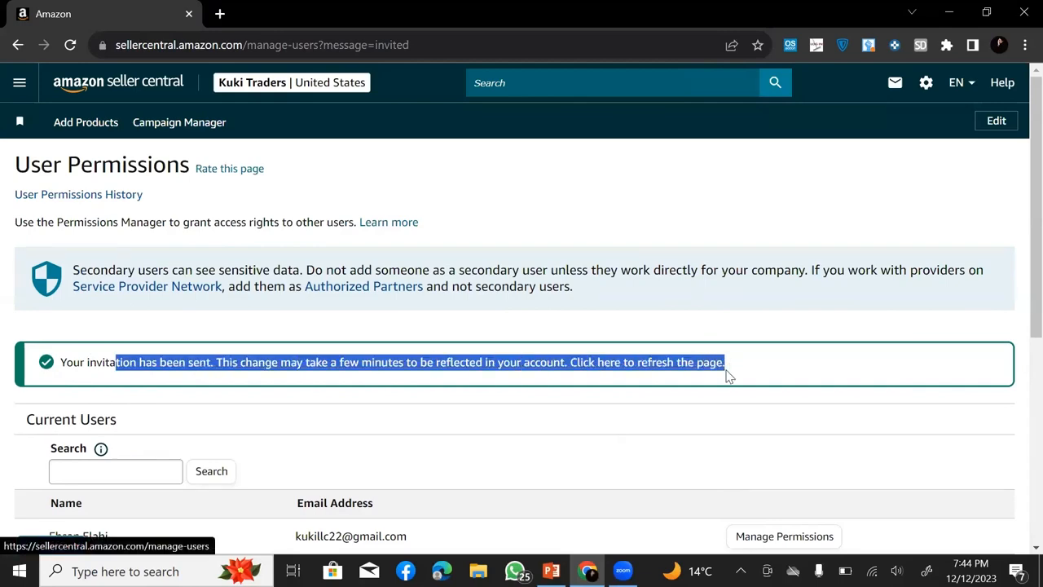
pyautogui.scroll(-4, 398, 424)
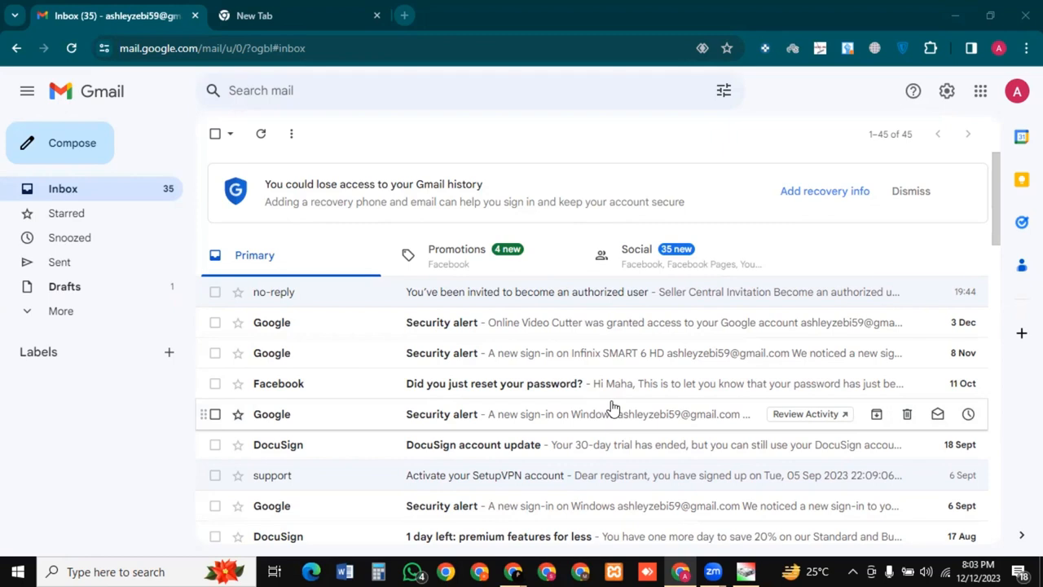
# - Open the no-reply invitation e-mail and follow its step 1 link to Seller Central sign-in
pyautogui.click(567, 299)
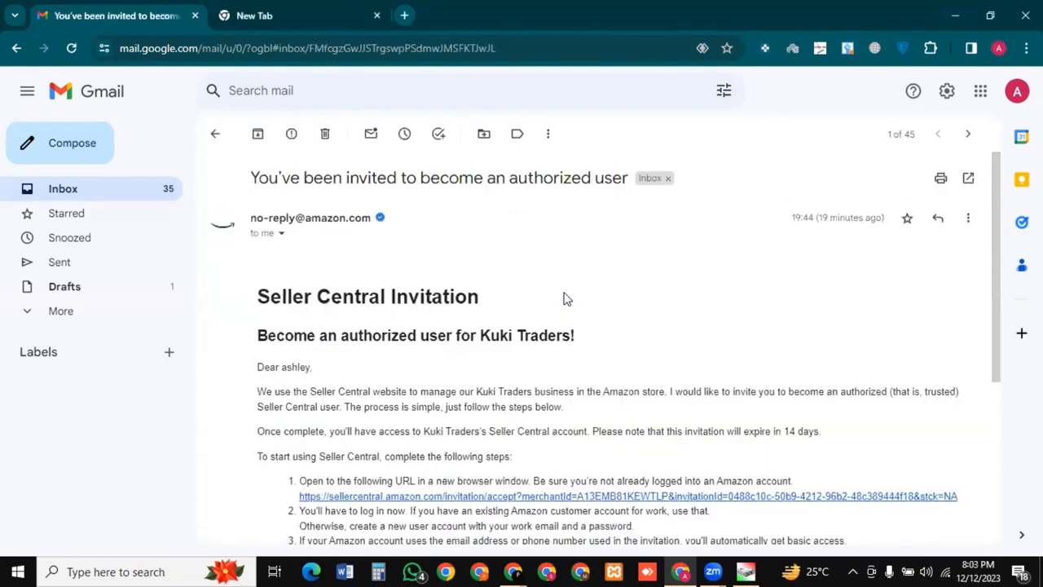
pyautogui.scroll(-2, 566, 353)
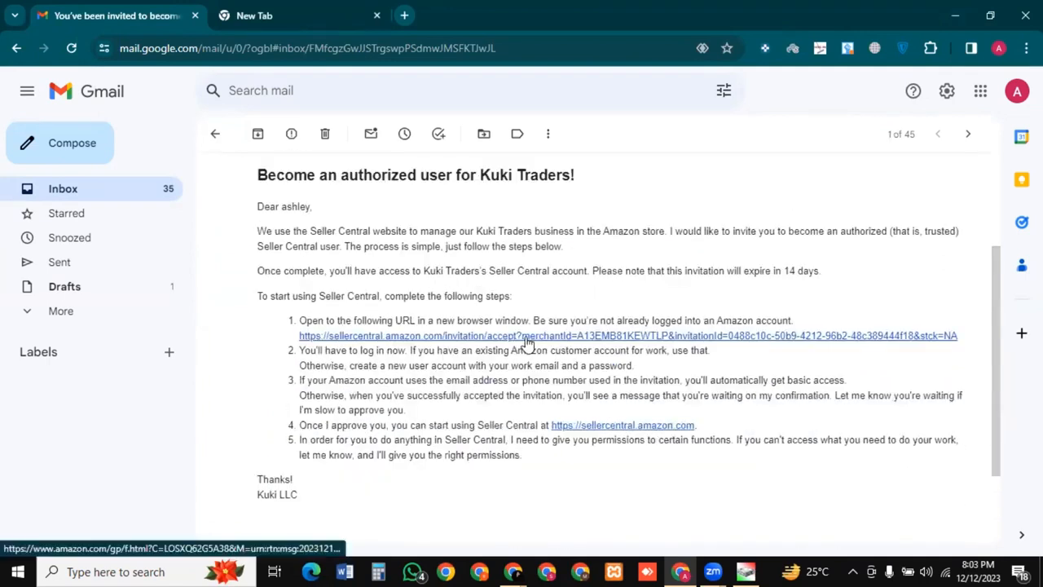
pyautogui.click(525, 336)
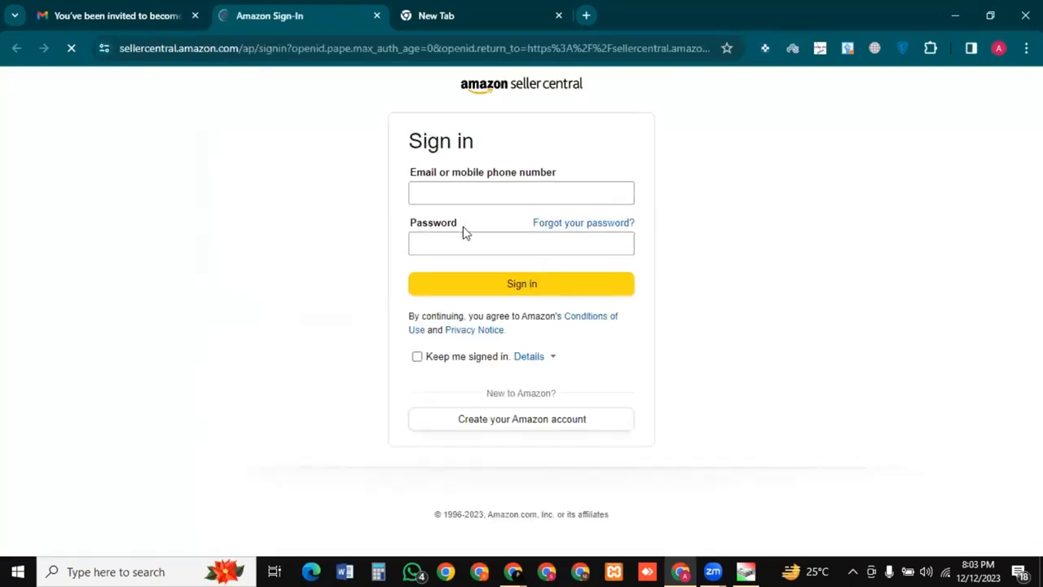
# - Pick the saved e-mail, enter a password, and choose 'Create your Amazon account'
pyautogui.click(439, 191)
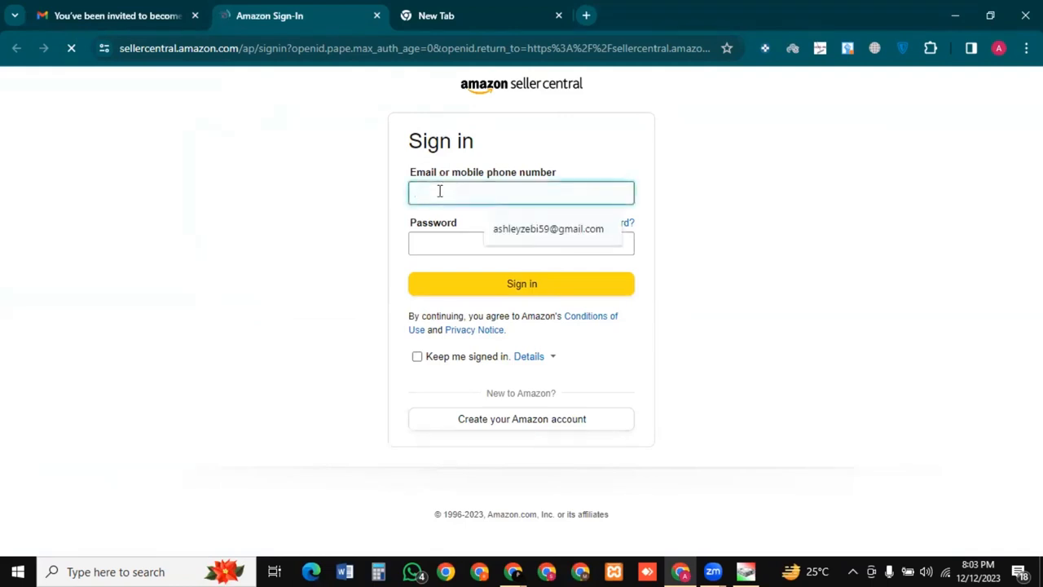
pyautogui.click(505, 231)
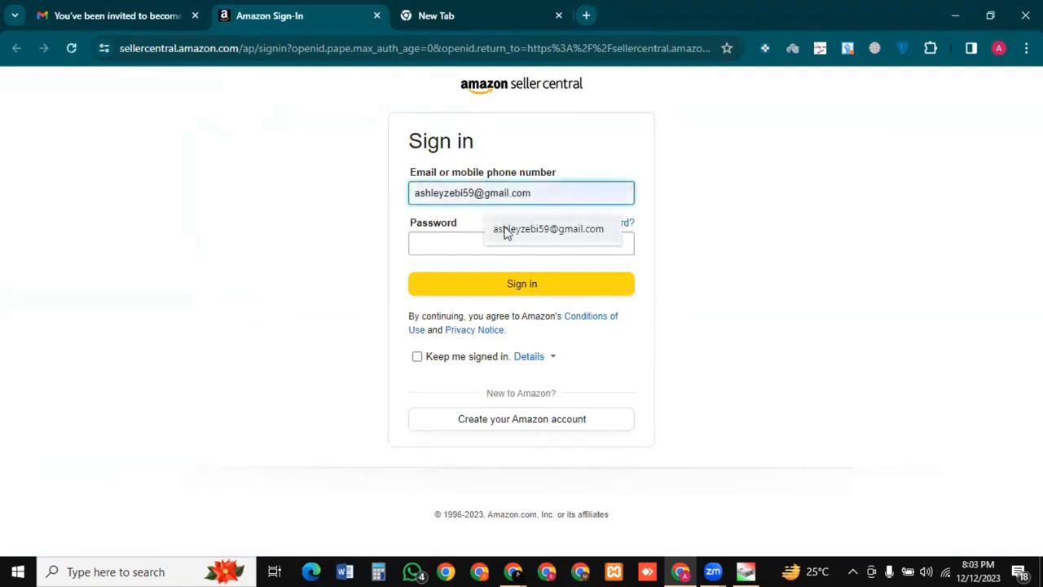
pyautogui.click(470, 243)
pyautogui.write('••')
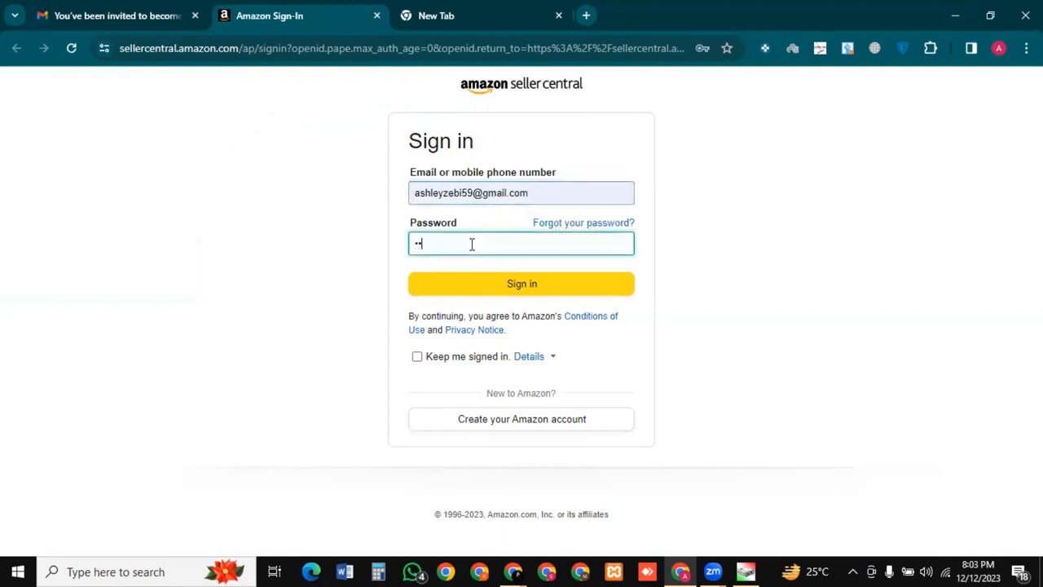
pyautogui.write('•••••••')
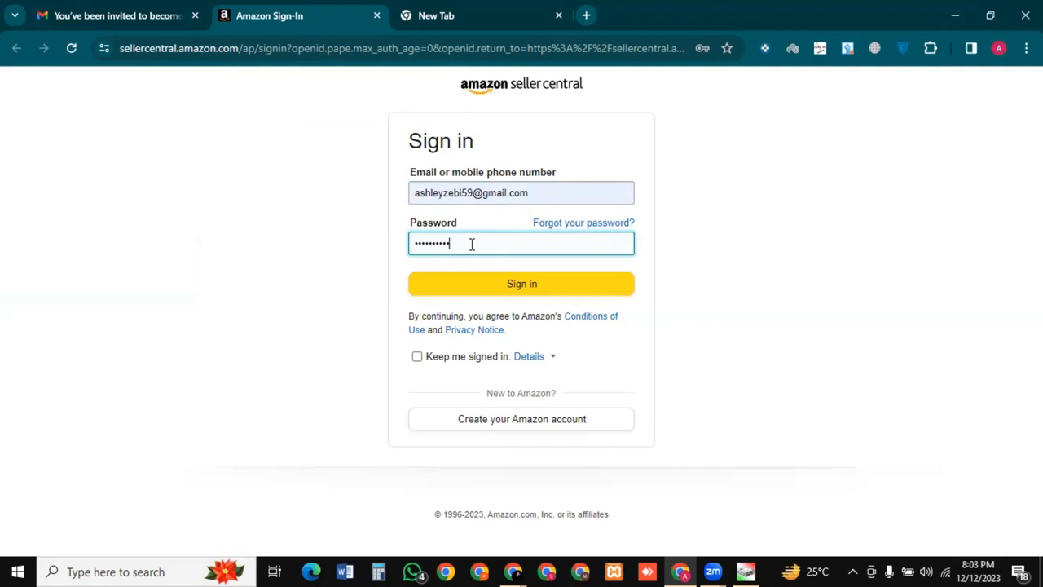
pyautogui.click(515, 419)
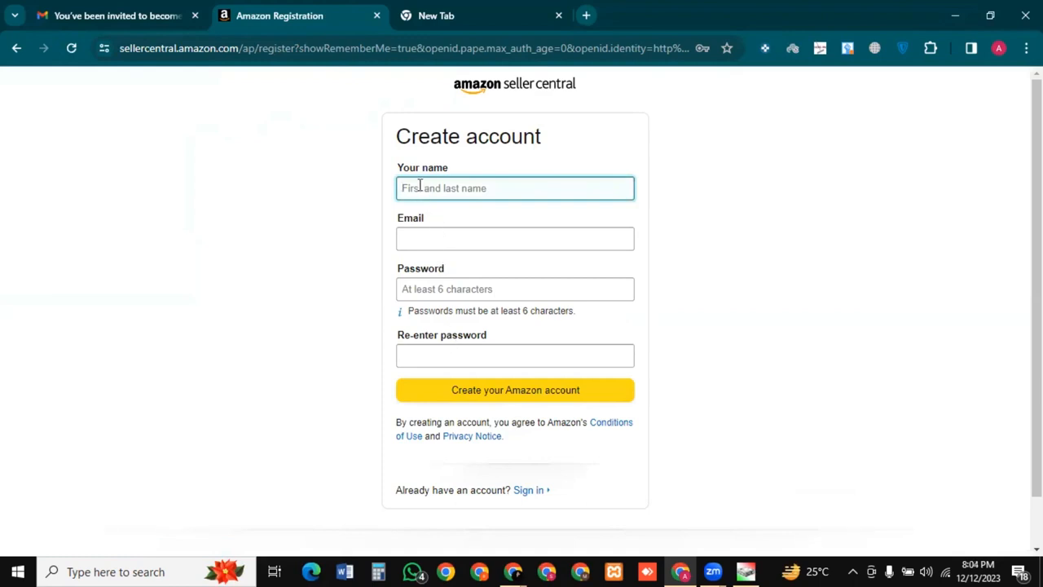
# - Fill in the invitee's name, saved e-mail and matching password, then submit the registration
pyautogui.write('nida')
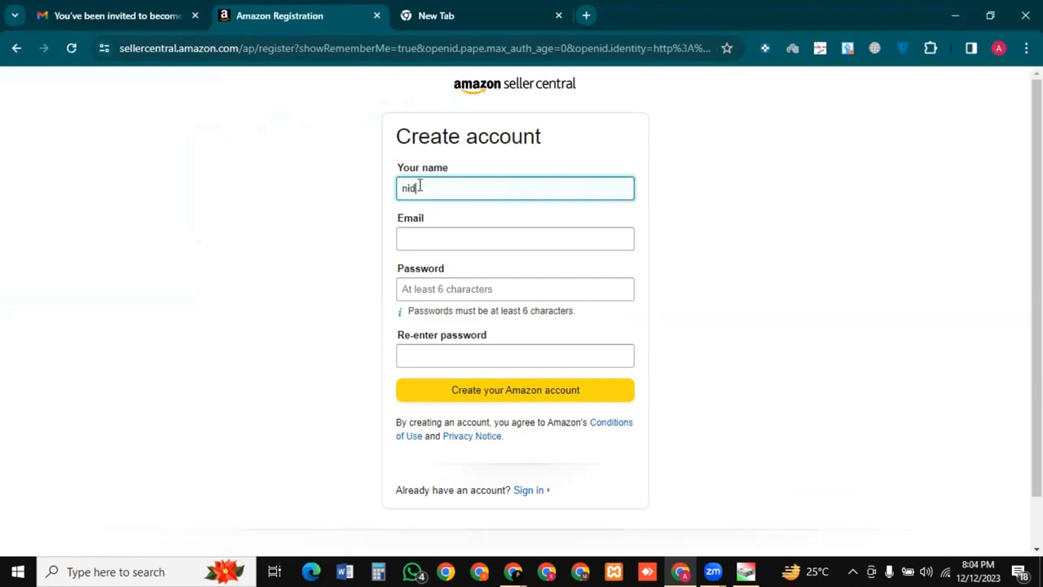
pyautogui.click(426, 237)
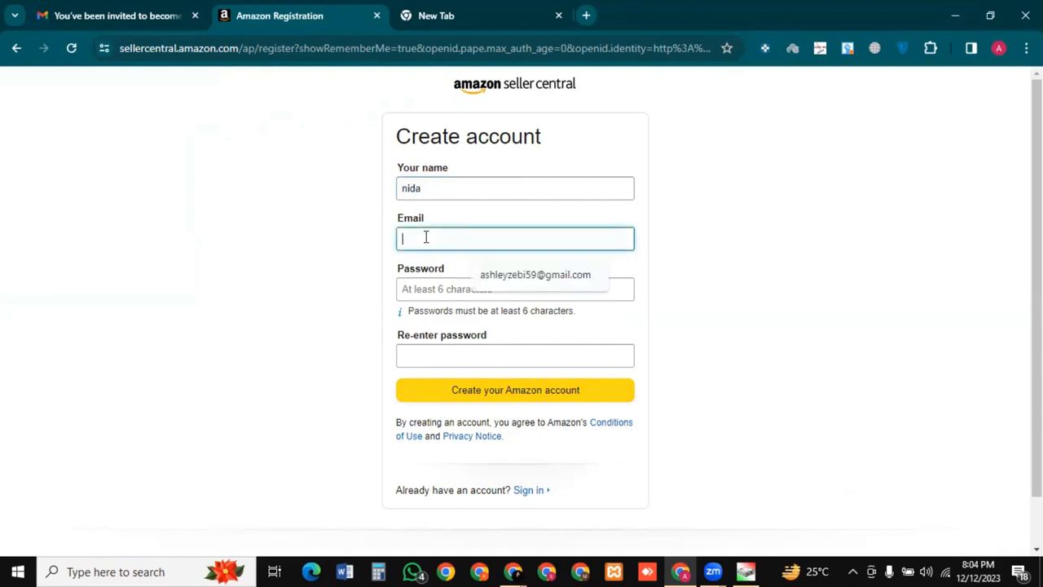
pyautogui.click(500, 281)
pyautogui.click(445, 291)
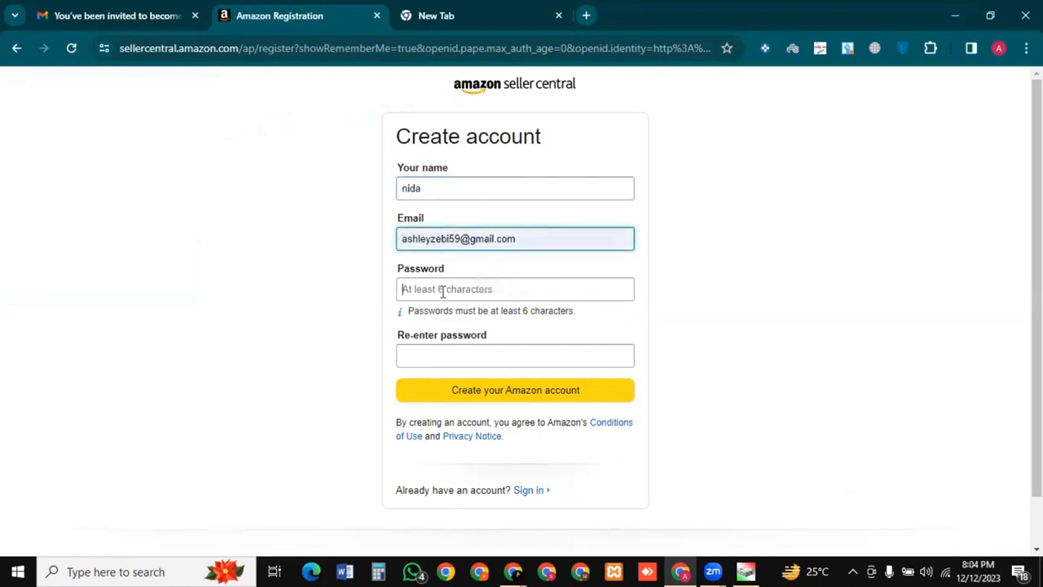
pyautogui.write('••••')
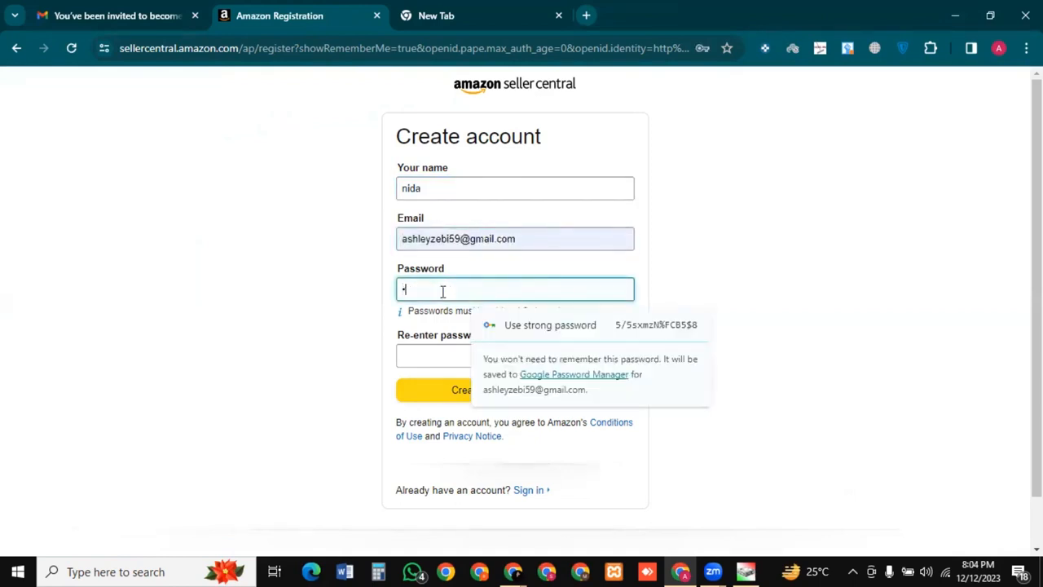
pyautogui.write('•••••')
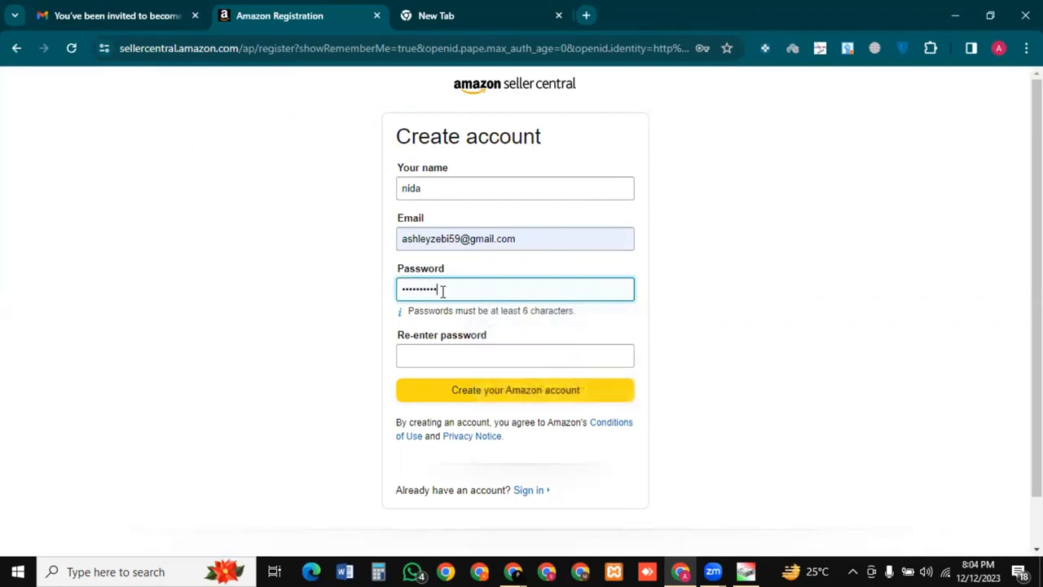
pyautogui.write('•')
pyautogui.click(437, 356)
pyautogui.write('••••••••')
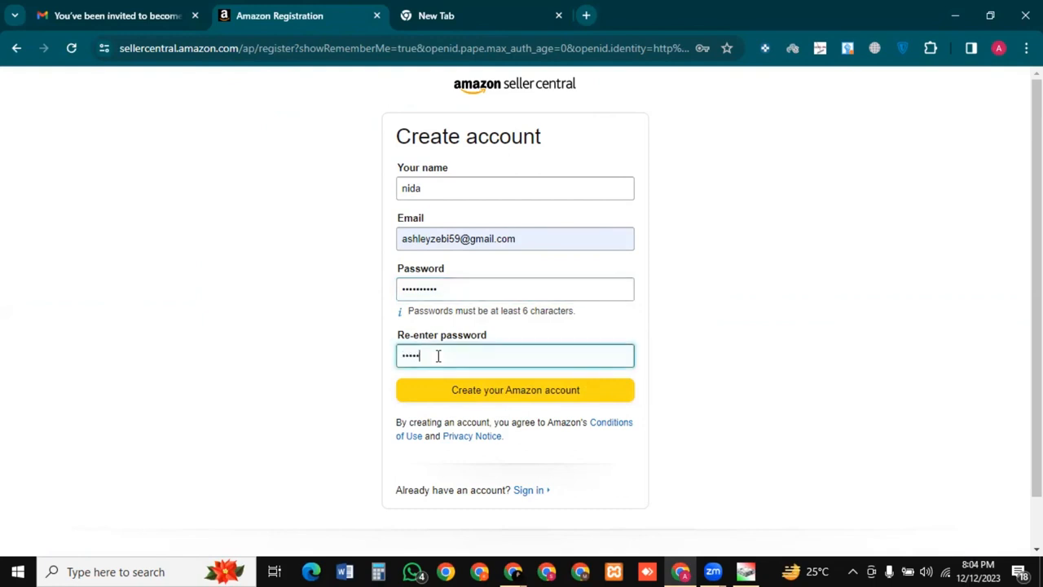
pyautogui.write('••')
pyautogui.click(510, 395)
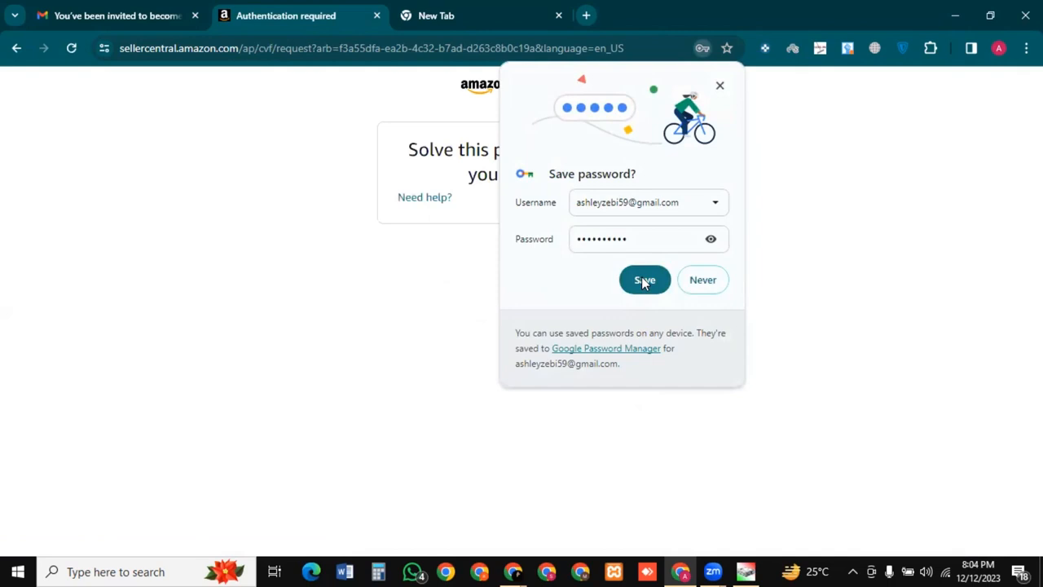
# - Save the new login in Chrome's password bubble and dismiss the notice
pyautogui.click(643, 280)
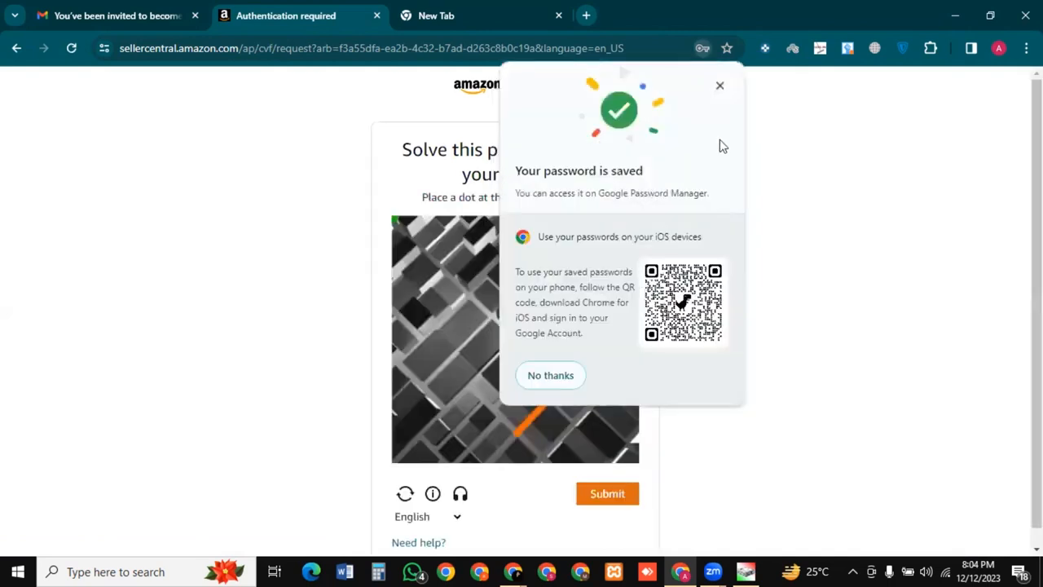
pyautogui.click(719, 86)
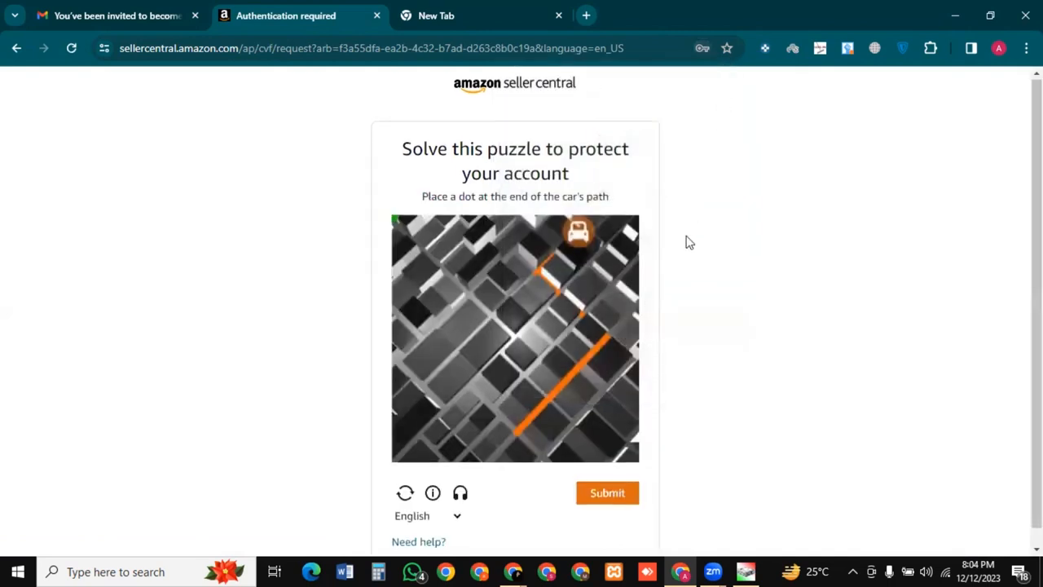
pyautogui.scroll(-1, 688, 242)
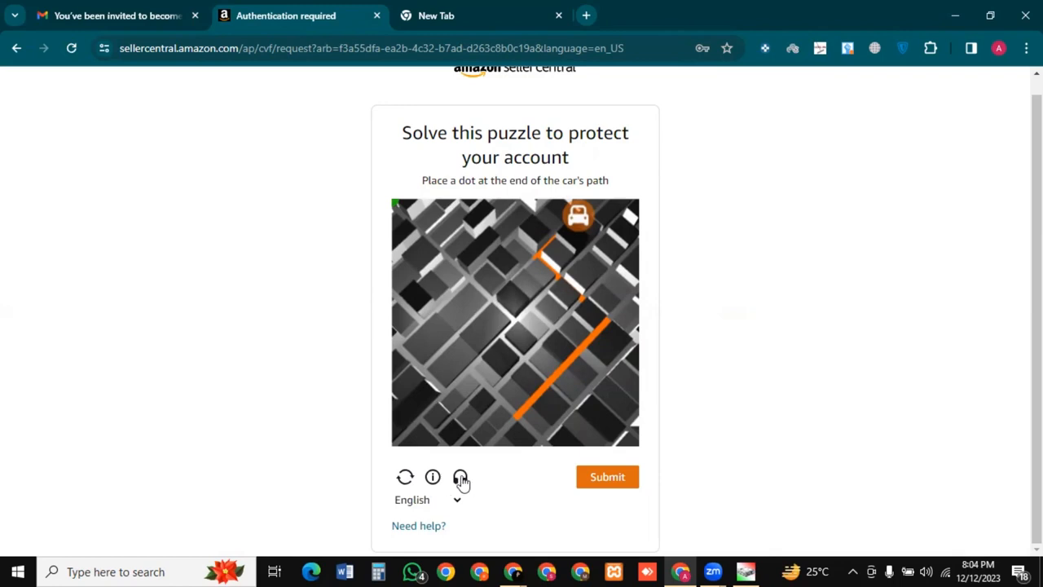
# - Solve the audio security puzzle by submitting the word 'eventually'
pyautogui.click(461, 478)
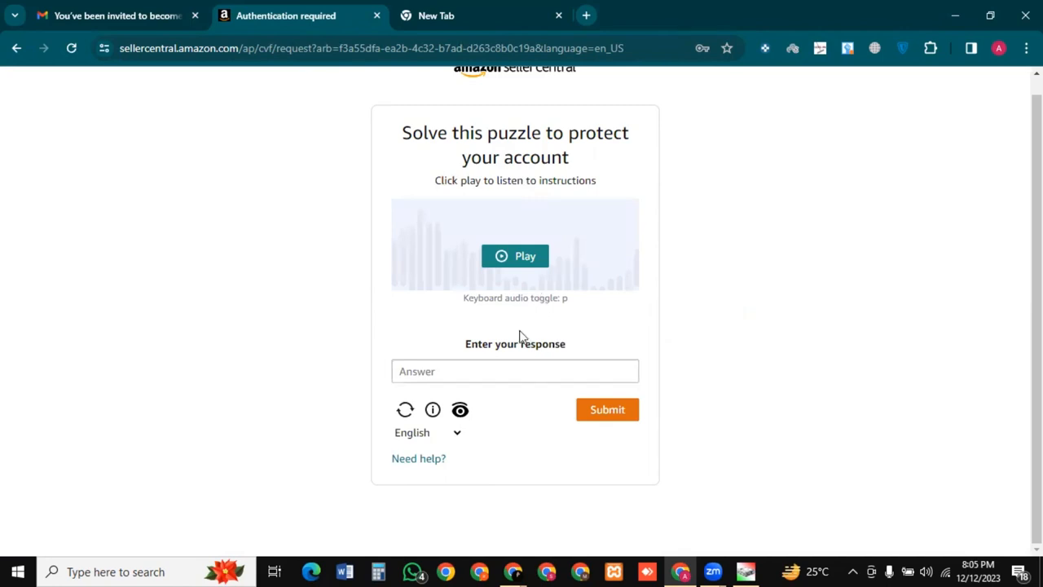
pyautogui.click(514, 257)
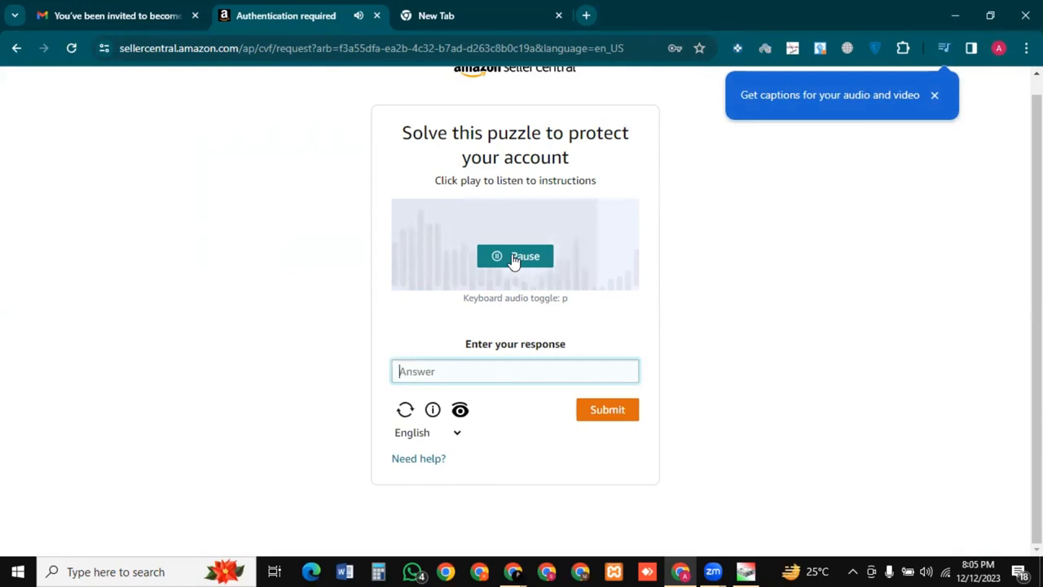
pyautogui.write('even')
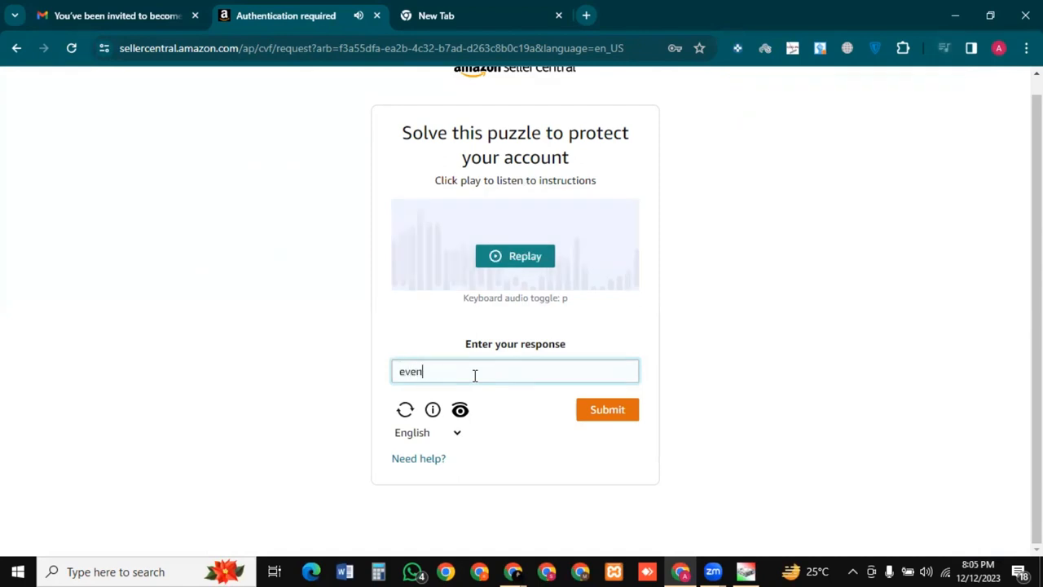
pyautogui.write('tually')
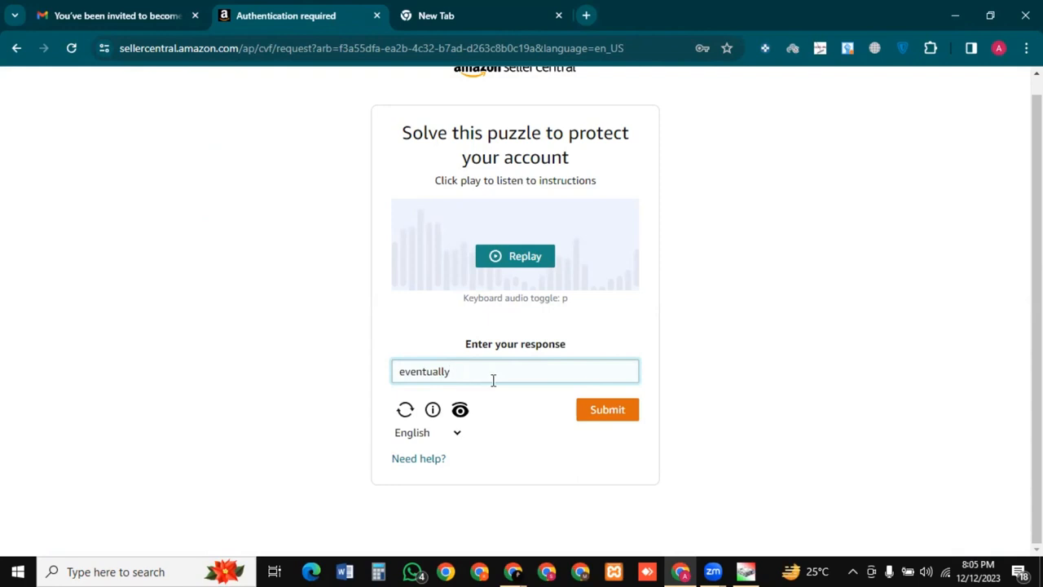
pyautogui.click(604, 413)
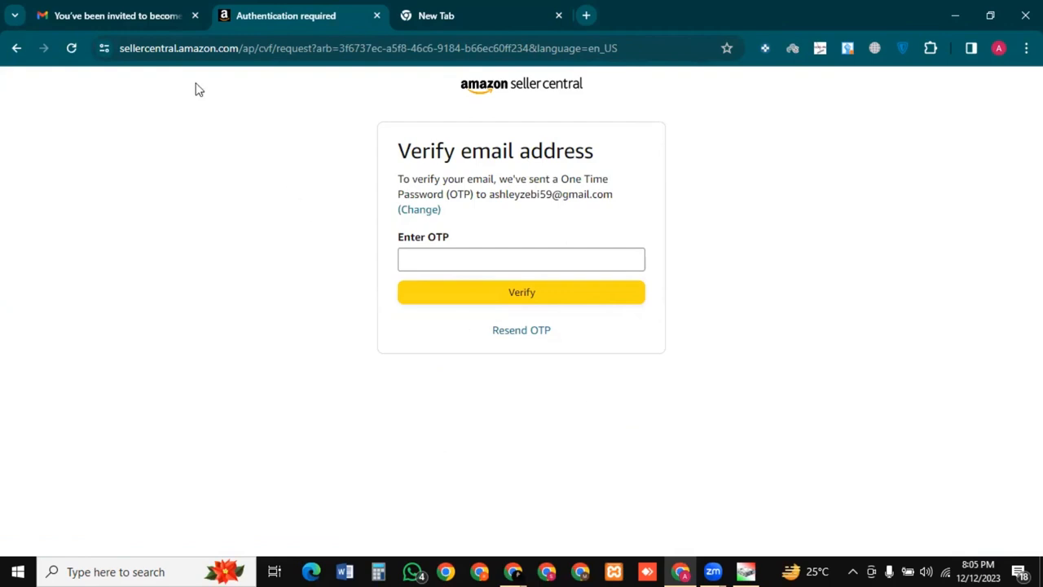
# - Open Amazon's 'Verify your new Amazon account' e-mail in Gmail and select its one-time password
pyautogui.click(129, 17)
pyautogui.click(137, 198)
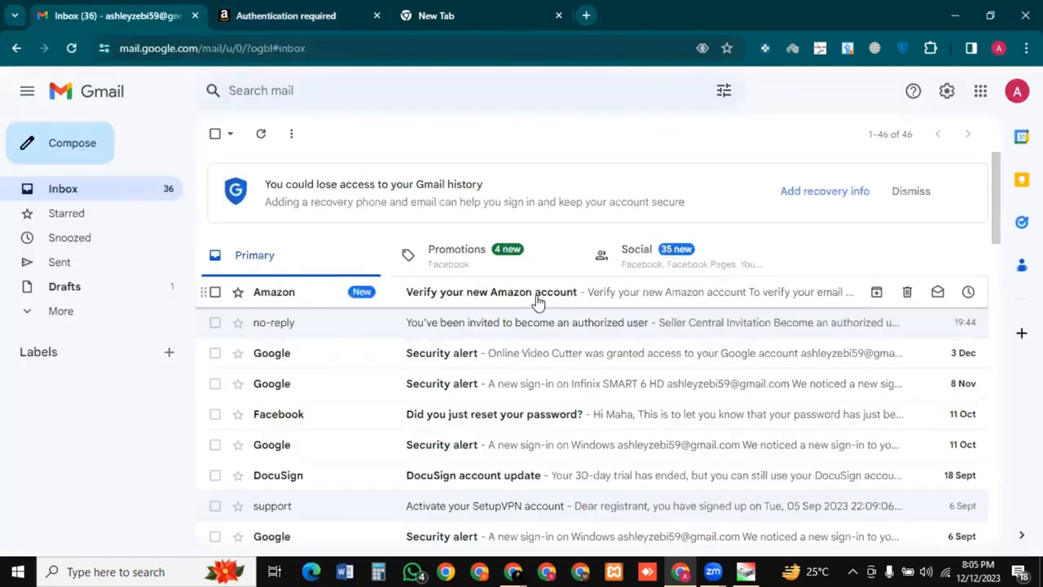
pyautogui.click(536, 298)
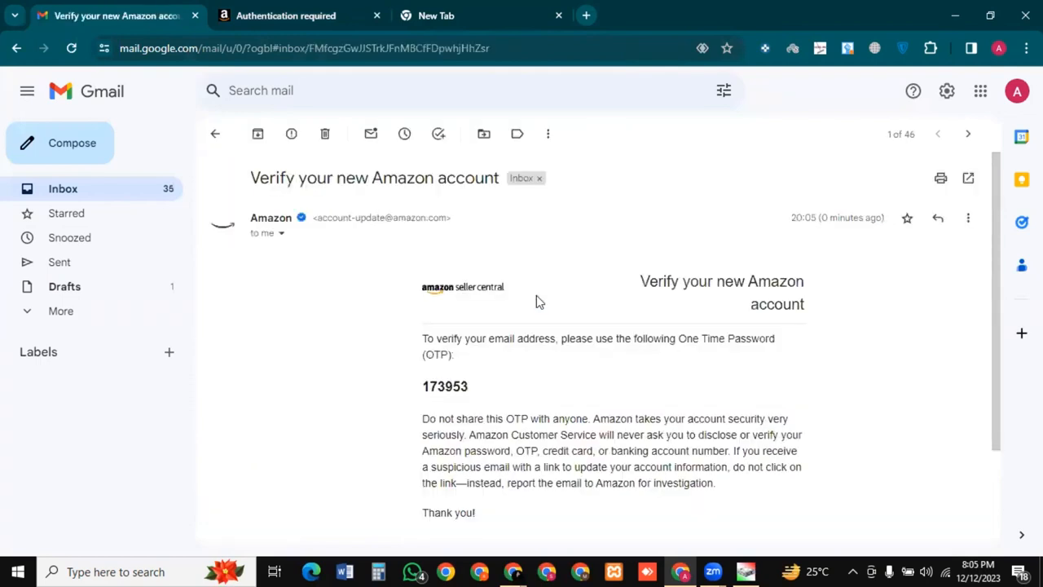
pyautogui.moveTo(429, 386); pyautogui.dragTo(476, 387)
pyautogui.hotkey('ctrl', 'c')
pyautogui.click(424, 386)
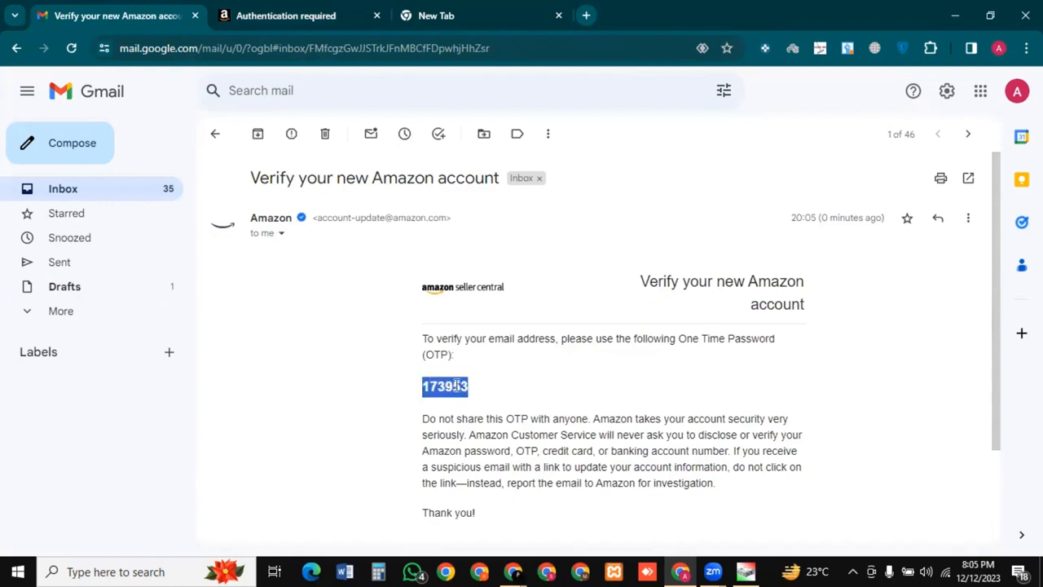
# - Paste the copied one-time password into the Enter OTP field and verify
pyautogui.click(318, 16)
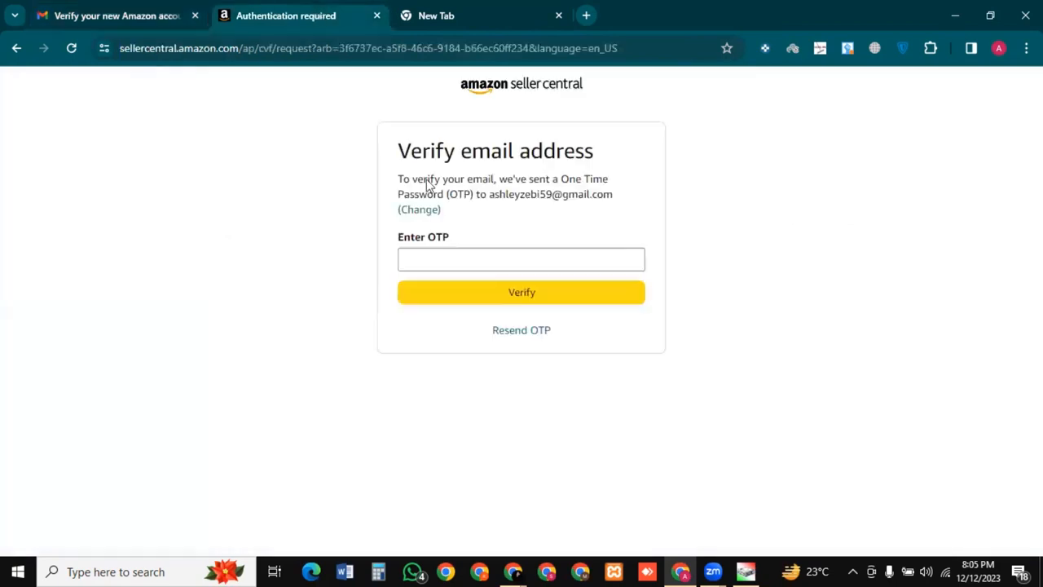
pyautogui.click(461, 256)
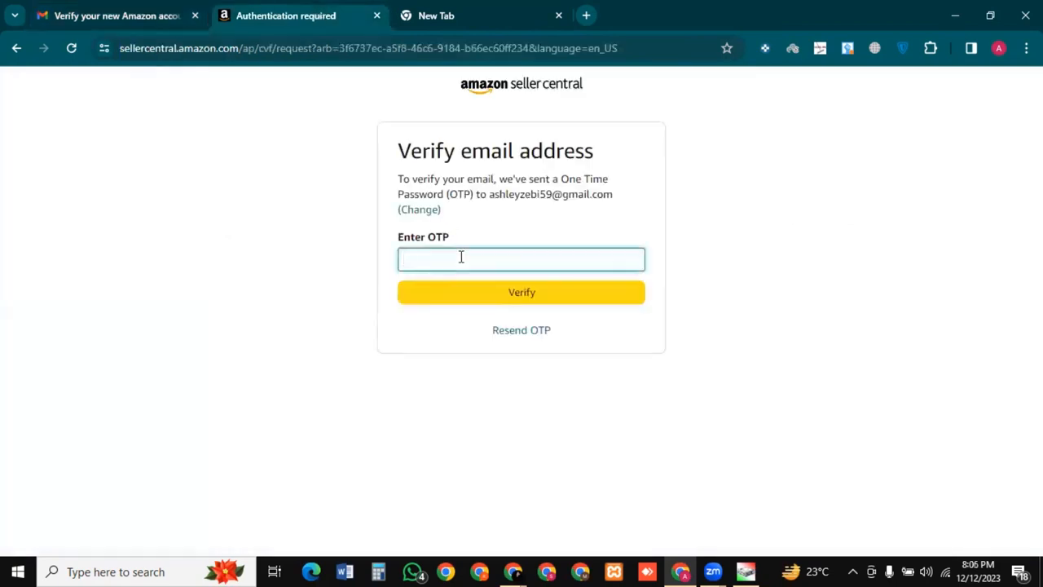
pyautogui.hotkey('ctrl', 'v')
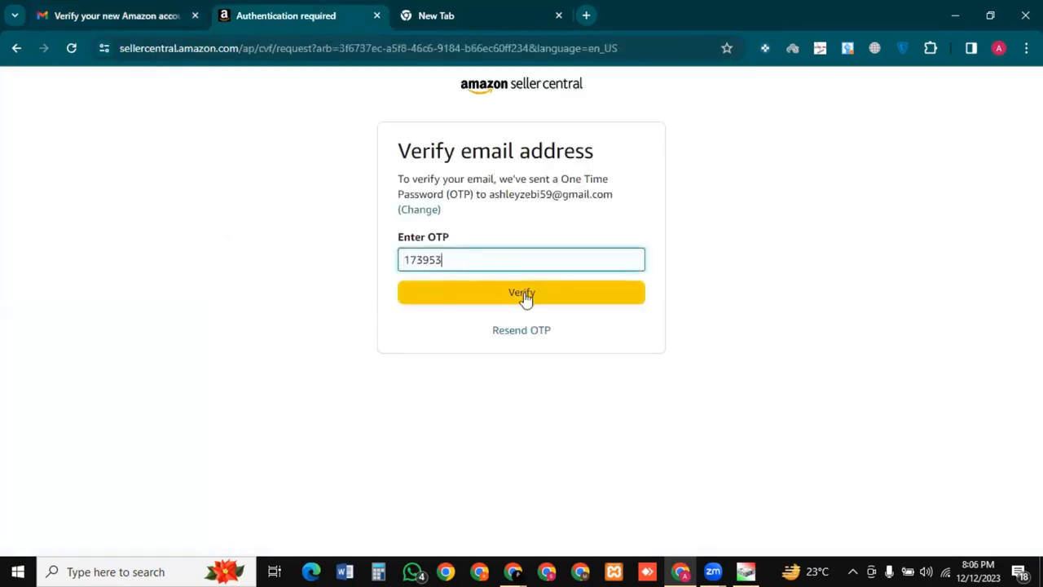
pyautogui.click(525, 297)
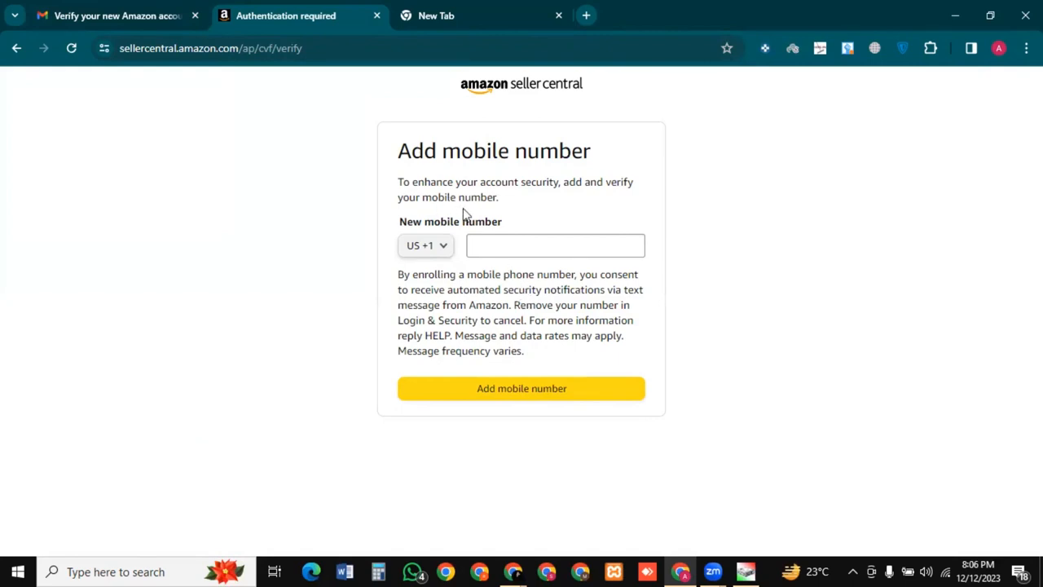
# - Choose country code Pakistan +92, enter the invitee's mobile number, and submit it
pyautogui.click(444, 249)
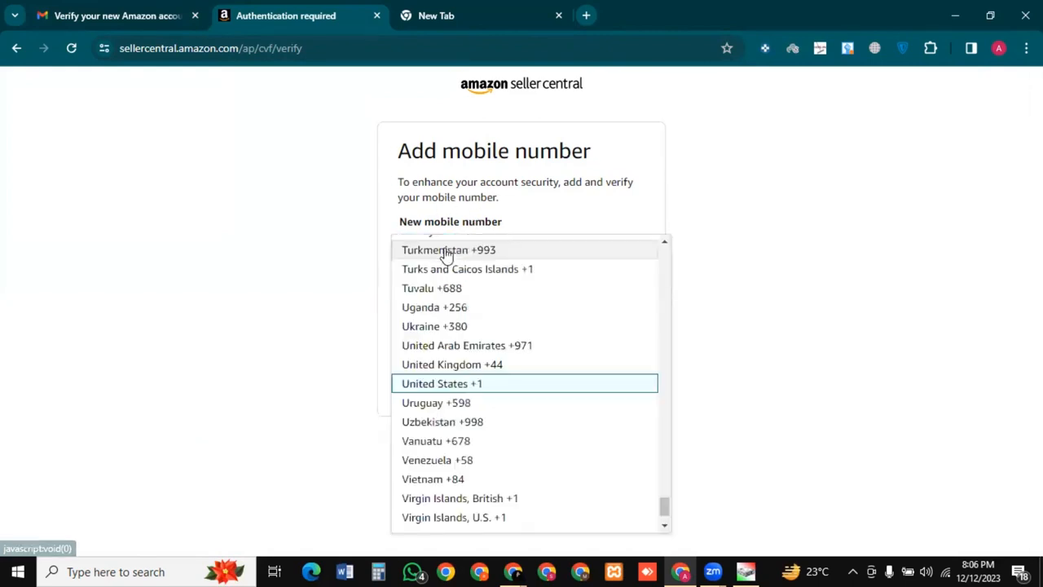
pyautogui.scroll(-2, 472, 402)
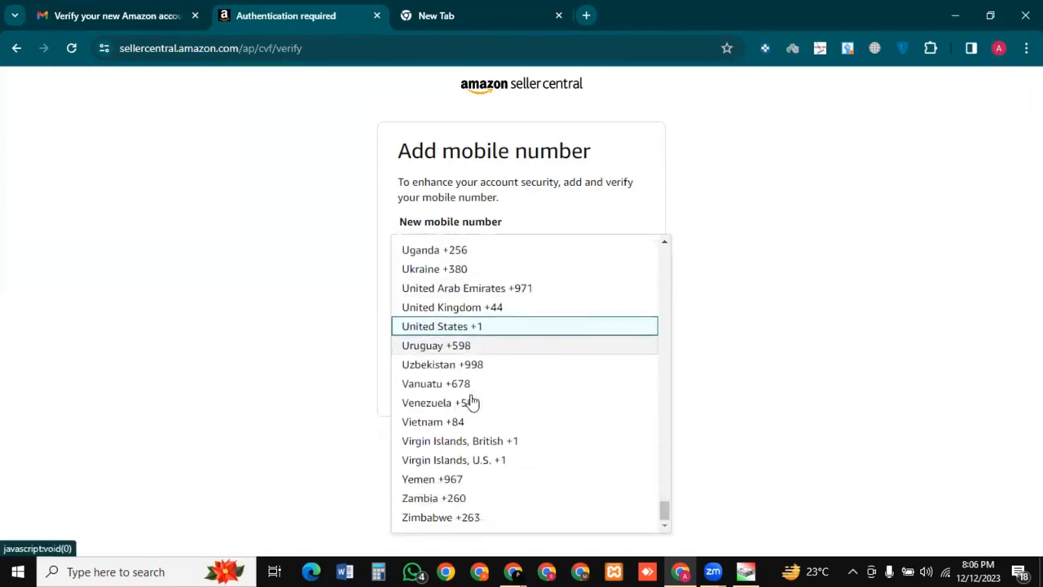
pyautogui.scroll(5, 584, 337)
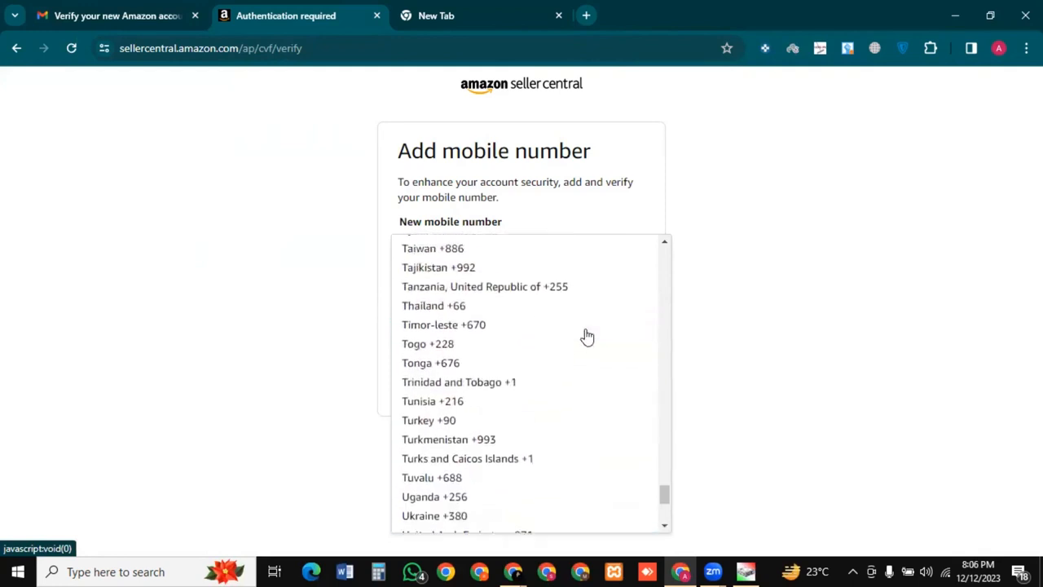
pyautogui.scroll(5, 586, 336)
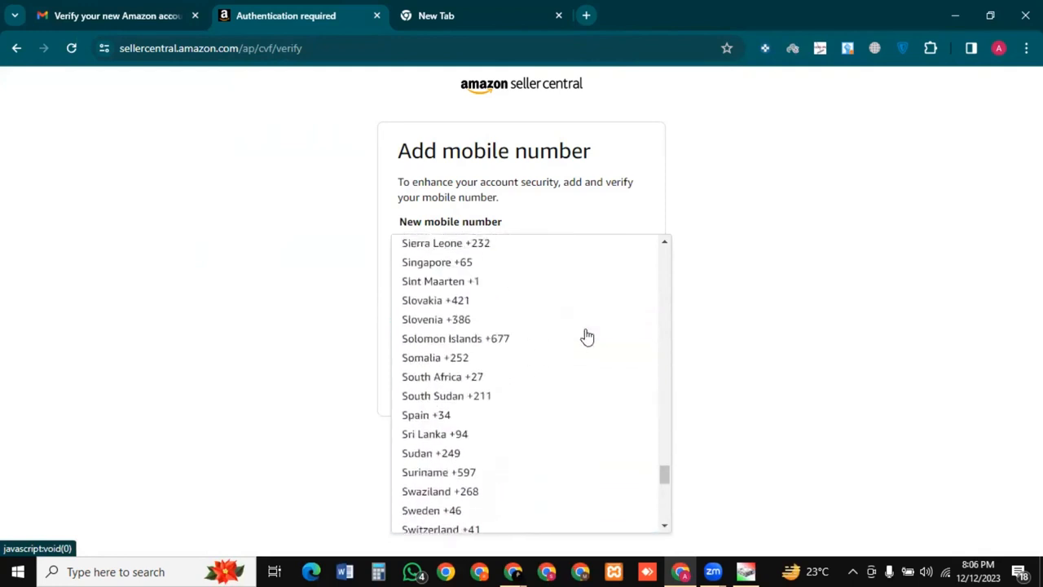
pyautogui.scroll(5, 587, 335)
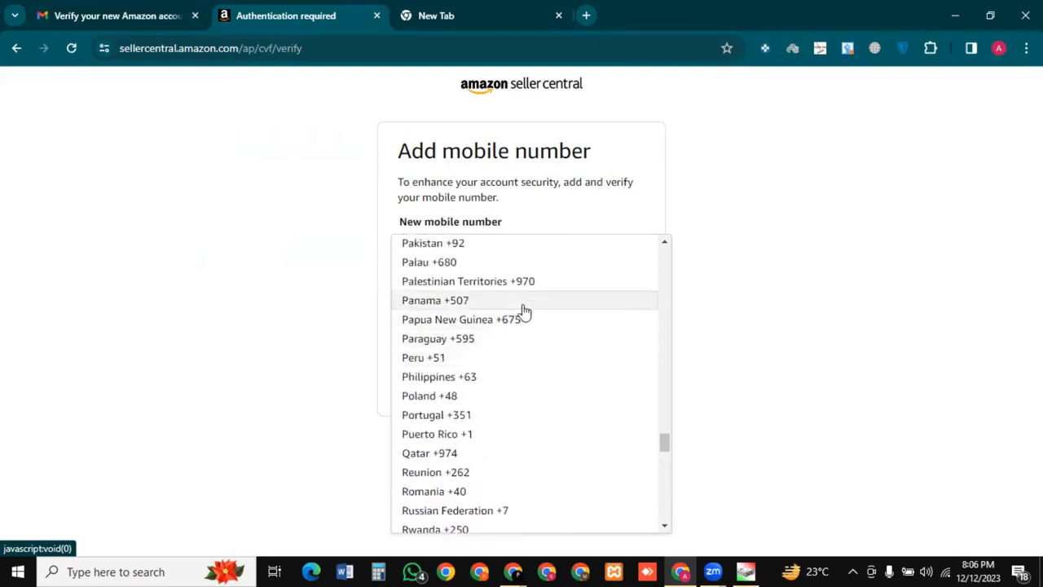
pyautogui.click(493, 243)
pyautogui.click(480, 245)
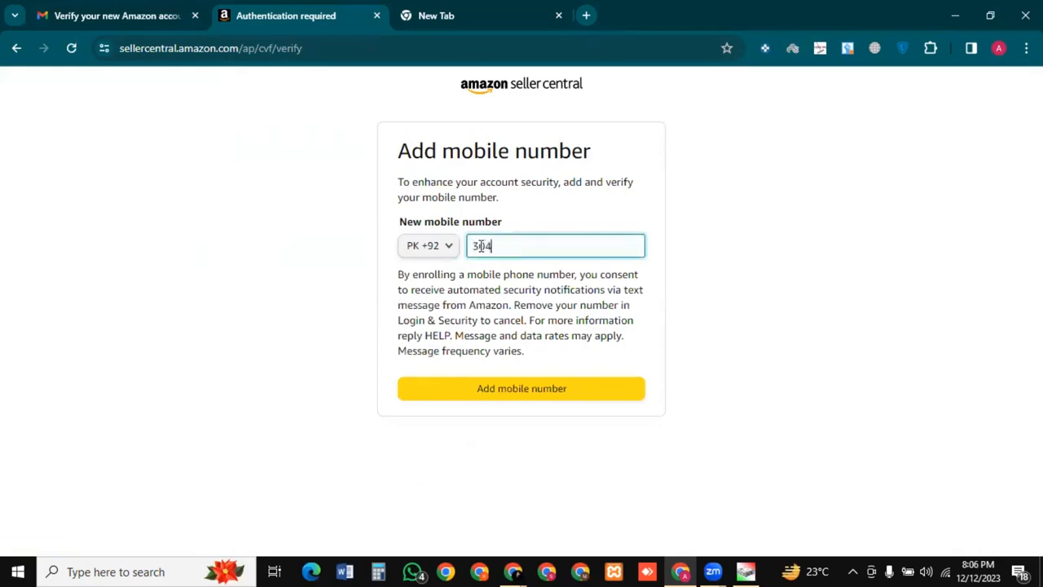
pyautogui.click(522, 388)
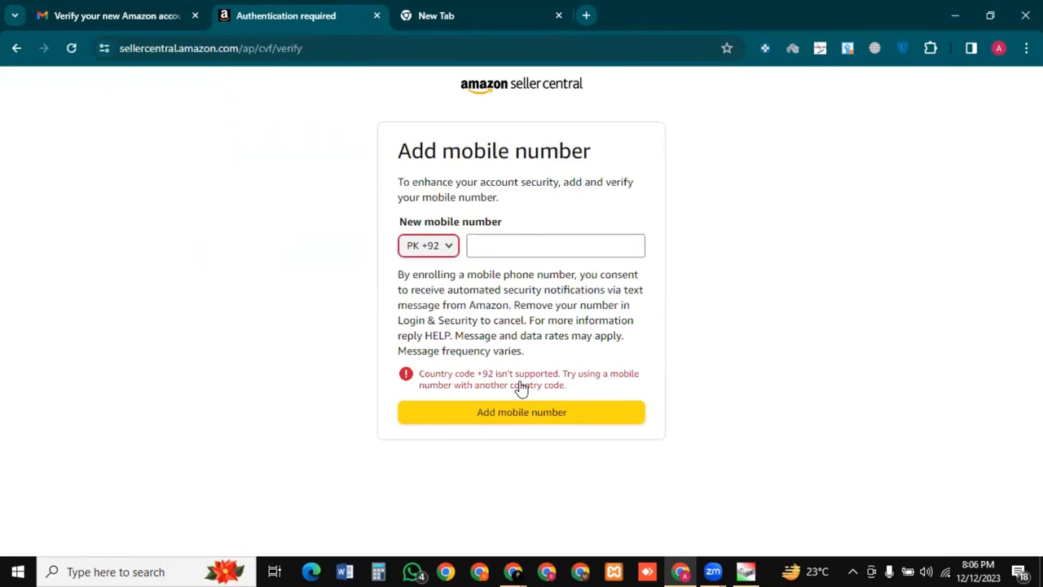
# - Change the mobile number's country code to United States +1
pyautogui.click(448, 248)
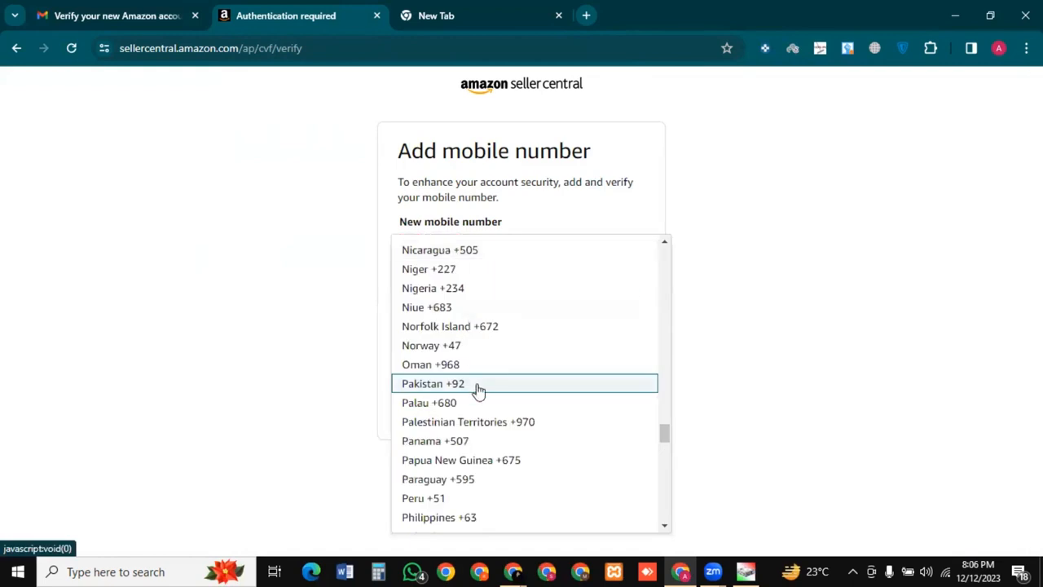
pyautogui.scroll(-3, 494, 443)
pyautogui.scroll(1, 494, 442)
pyautogui.scroll(-13, 493, 442)
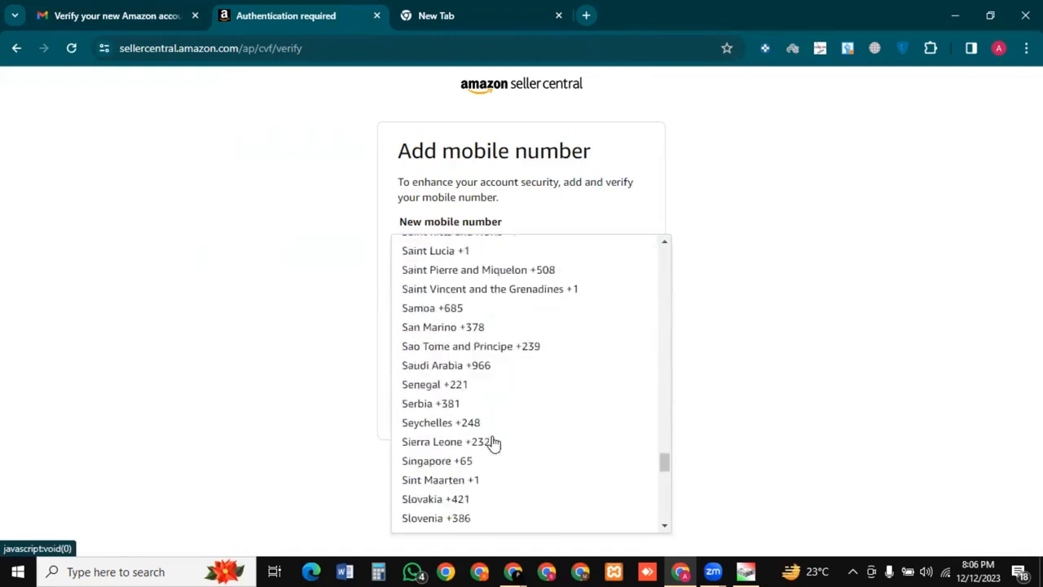
pyautogui.scroll(-7, 493, 442)
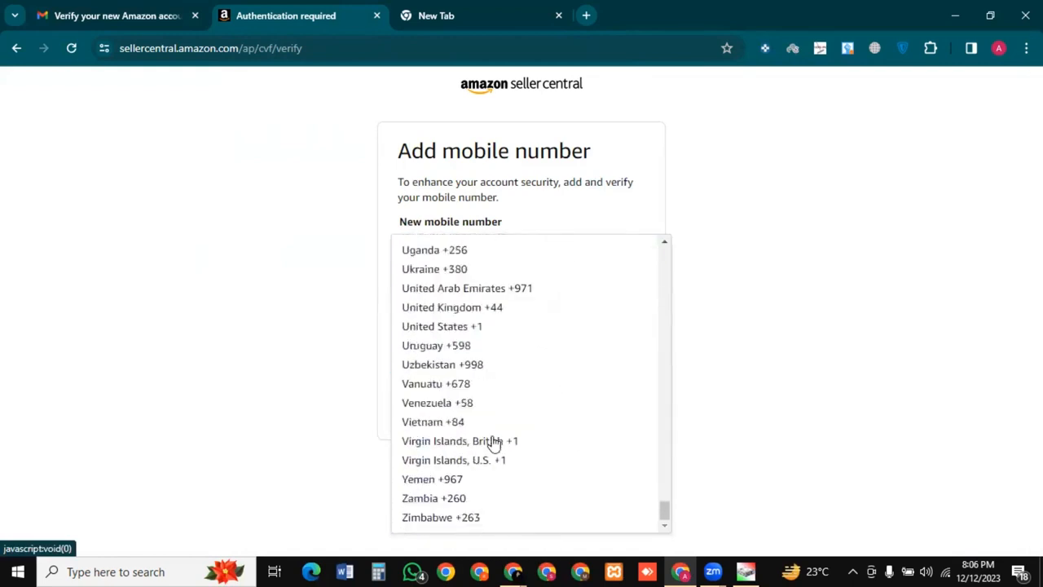
pyautogui.click(471, 326)
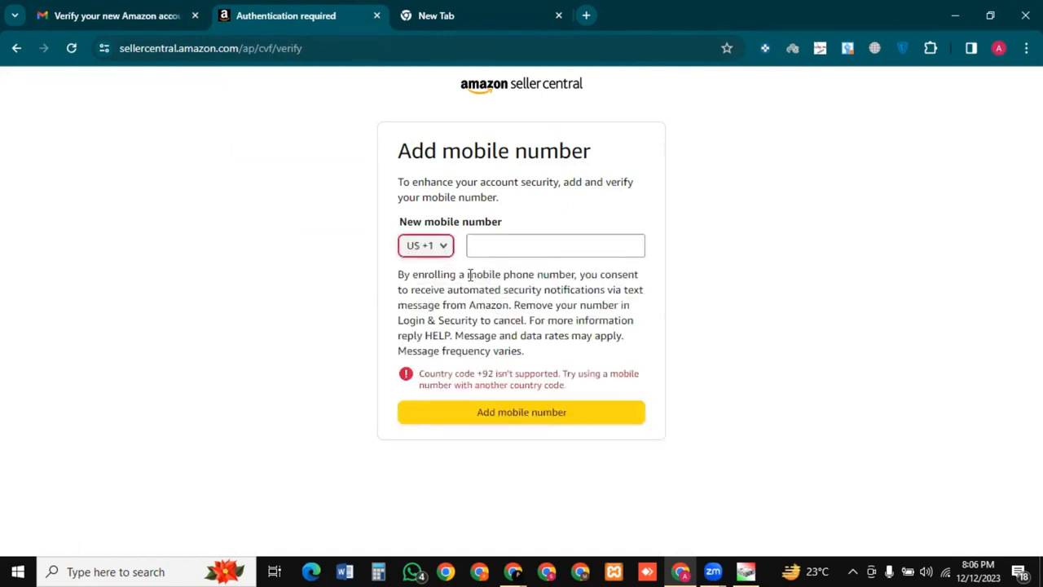
# - Enter the account's mobile number and submit it for verification
pyautogui.click(478, 244)
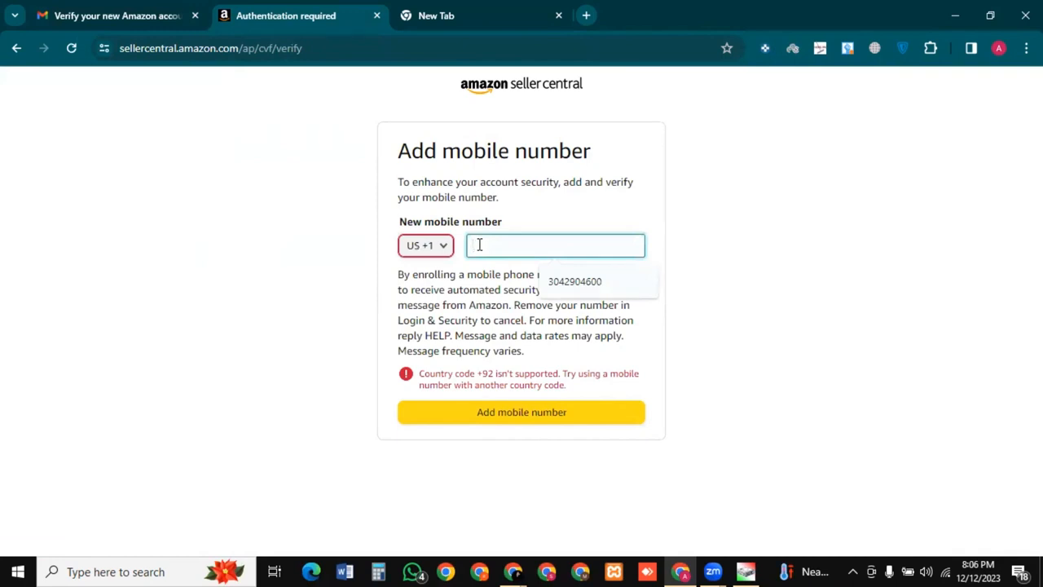
pyautogui.click(580, 540)
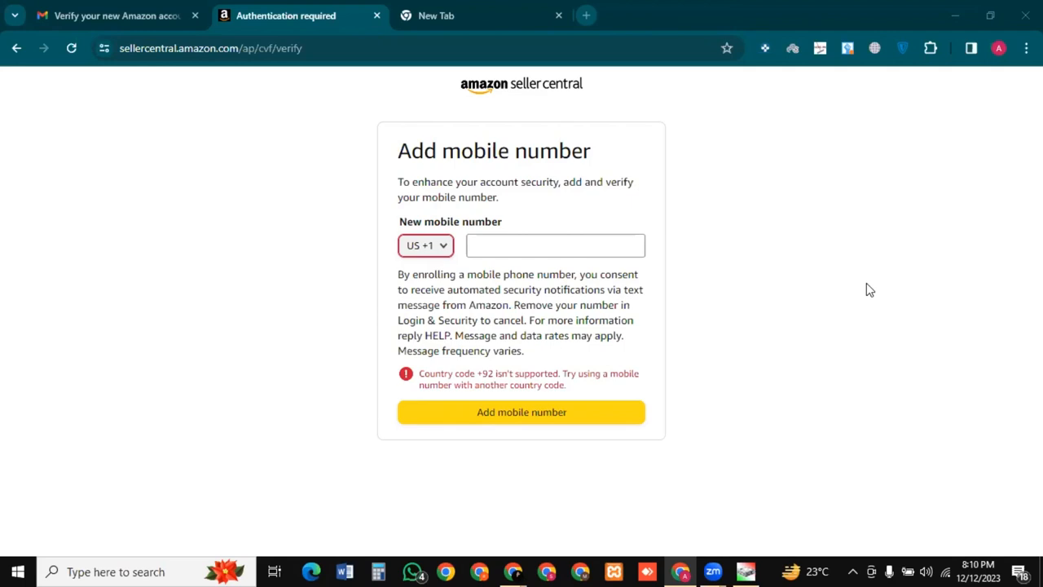
pyautogui.click(499, 245)
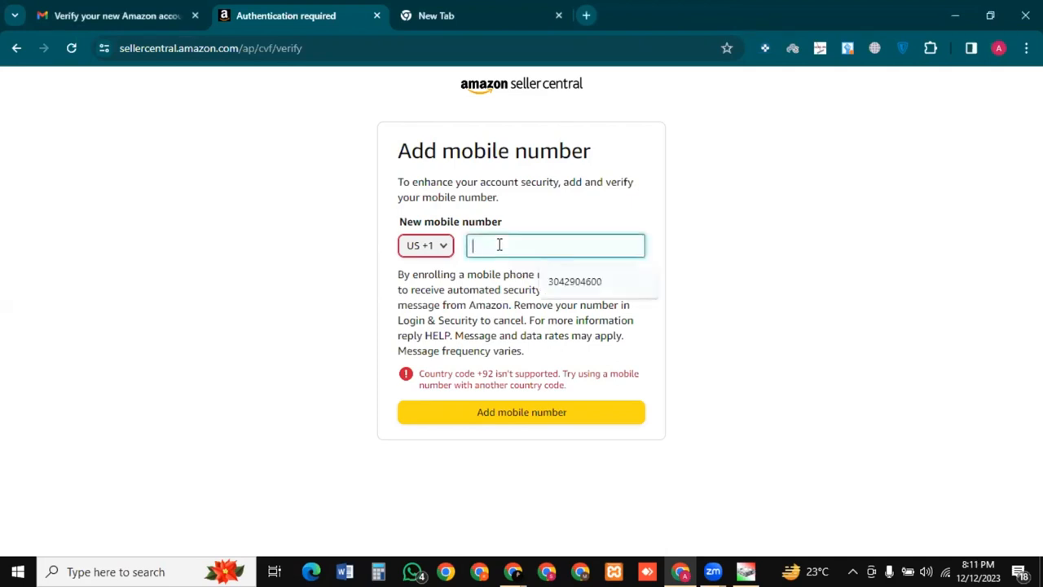
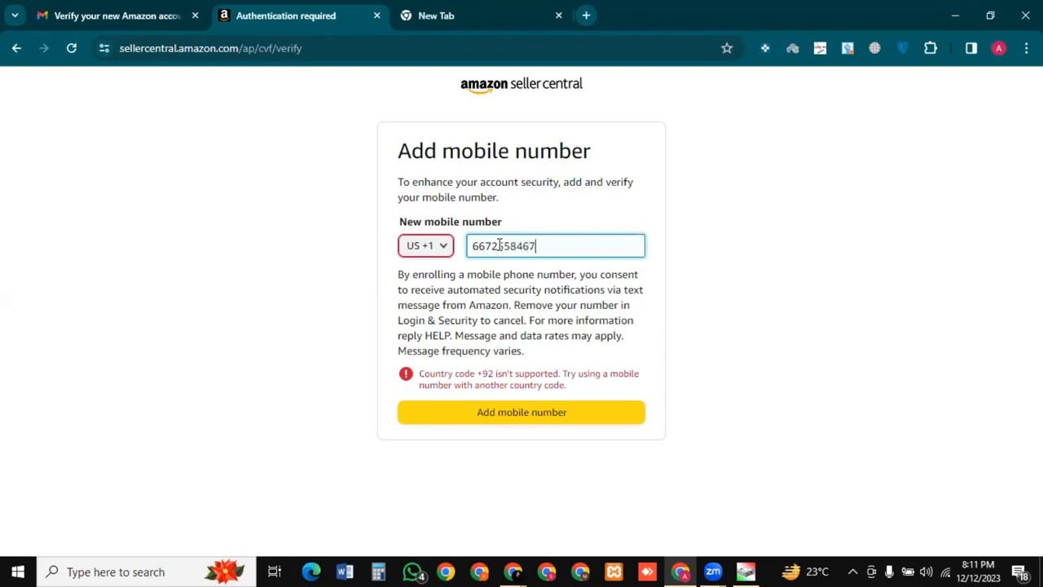
pyautogui.click(523, 416)
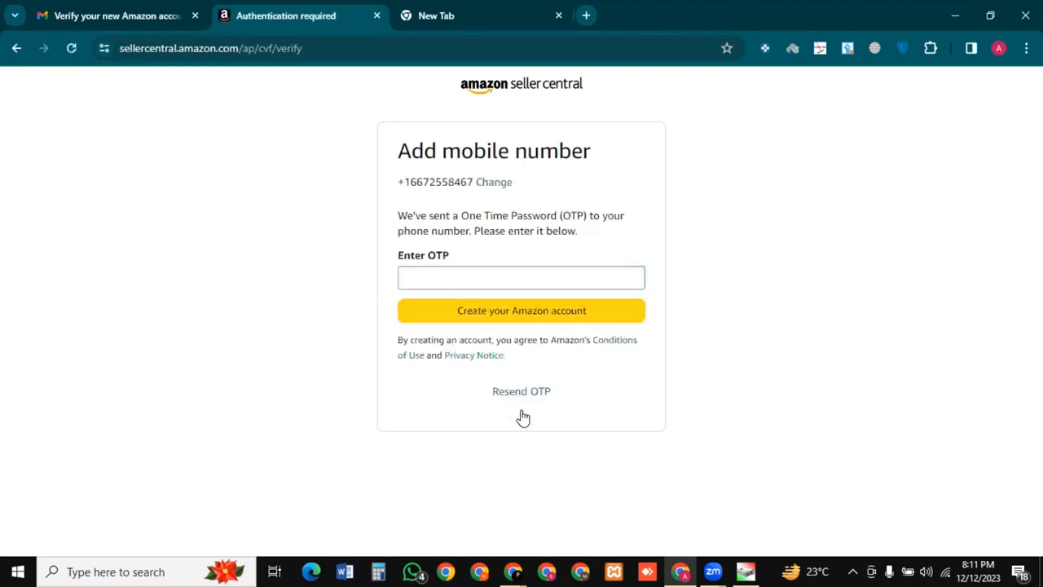
# - Enter the received one-time password and finish creating the Amazon account to accept the invitation
pyautogui.click(425, 278)
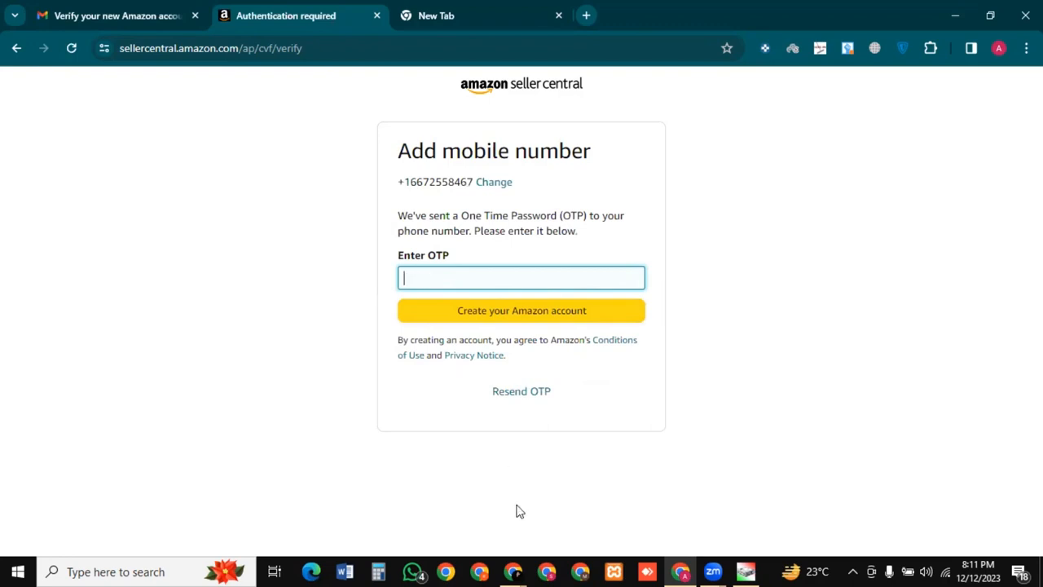
pyautogui.click(525, 539)
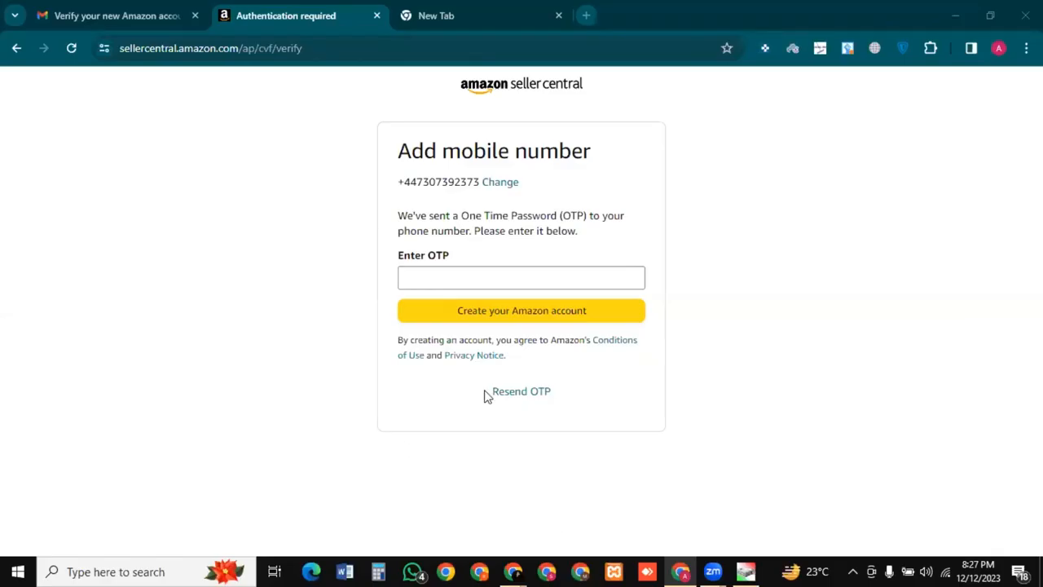
pyautogui.click(449, 277)
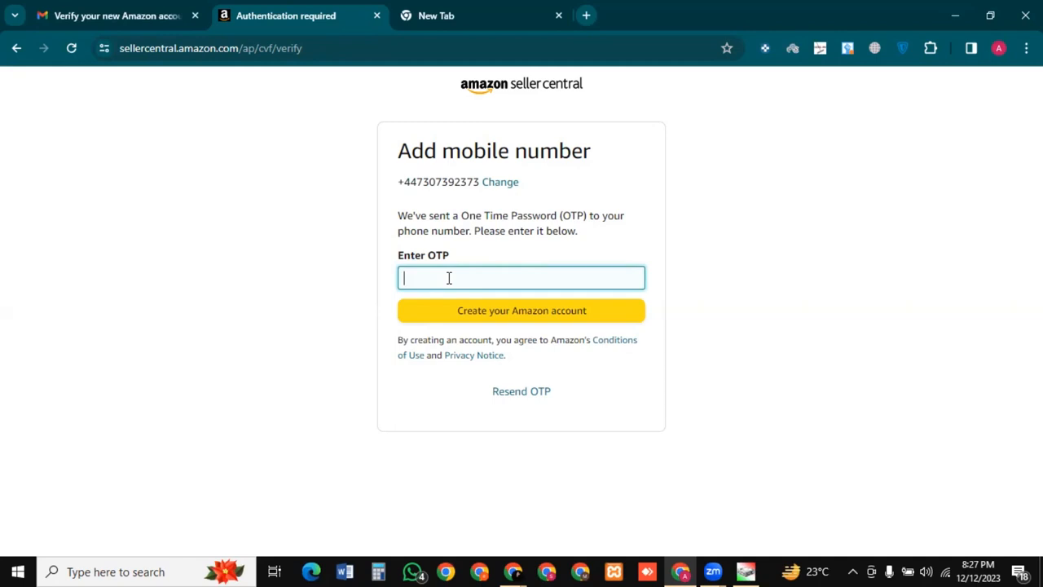
pyautogui.click(510, 312)
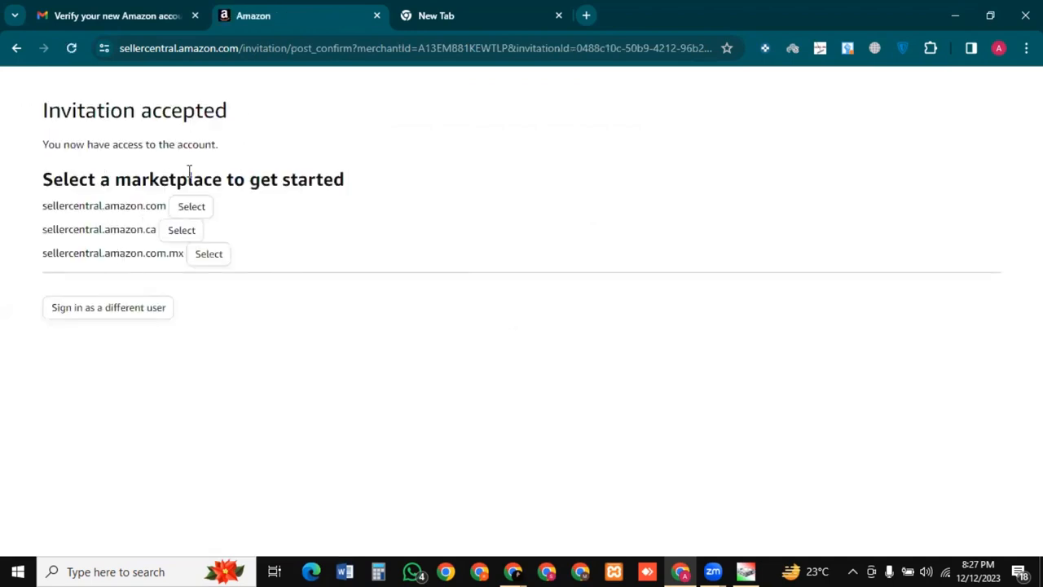
# - Select the sellercentral.amazon.com marketplace
pyautogui.click(190, 214)
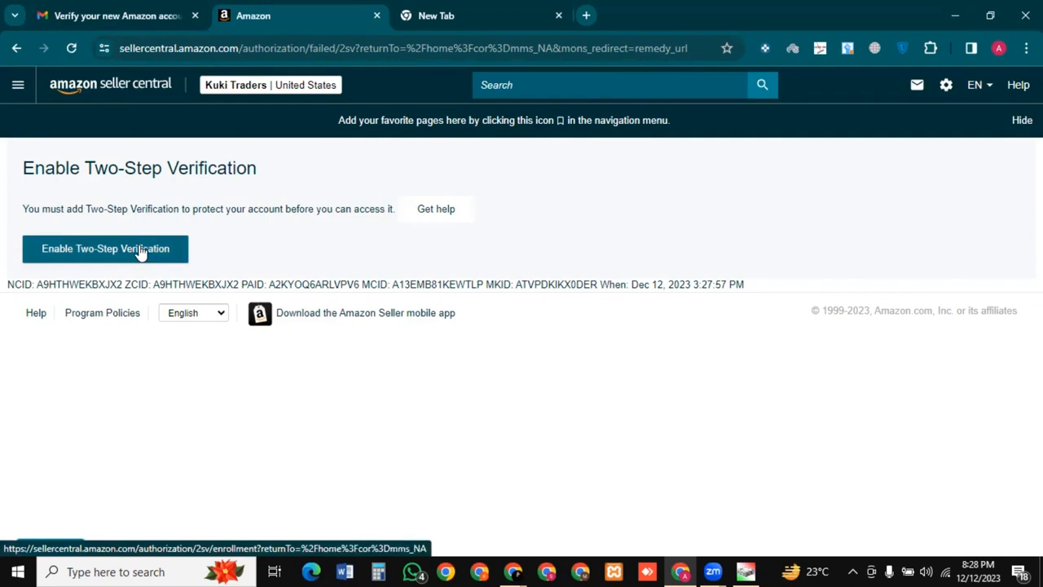
# - From the Seller Central home page, begin enabling Two-Step Verification
pyautogui.click(144, 88)
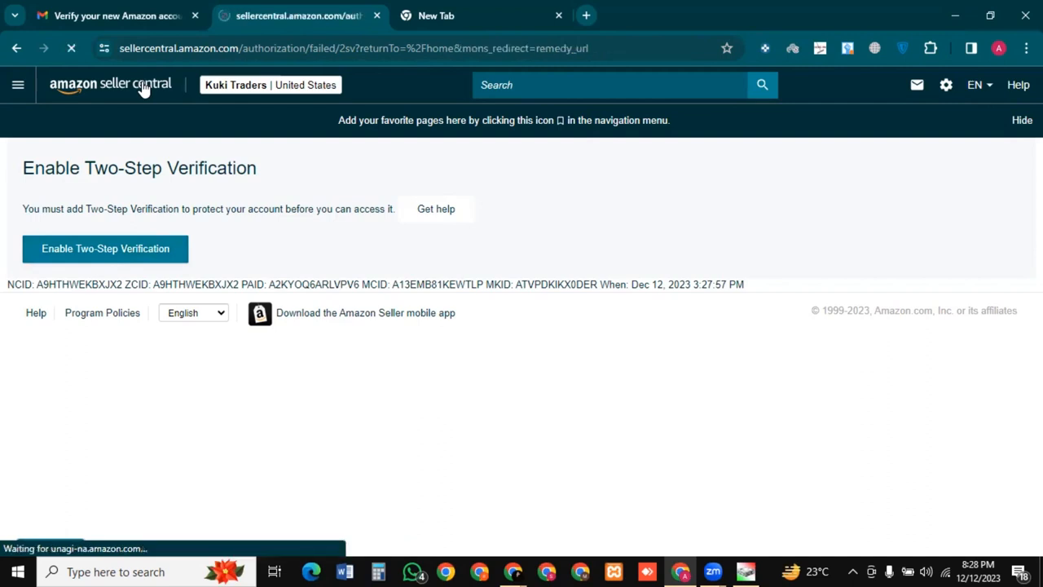
pyautogui.click(130, 254)
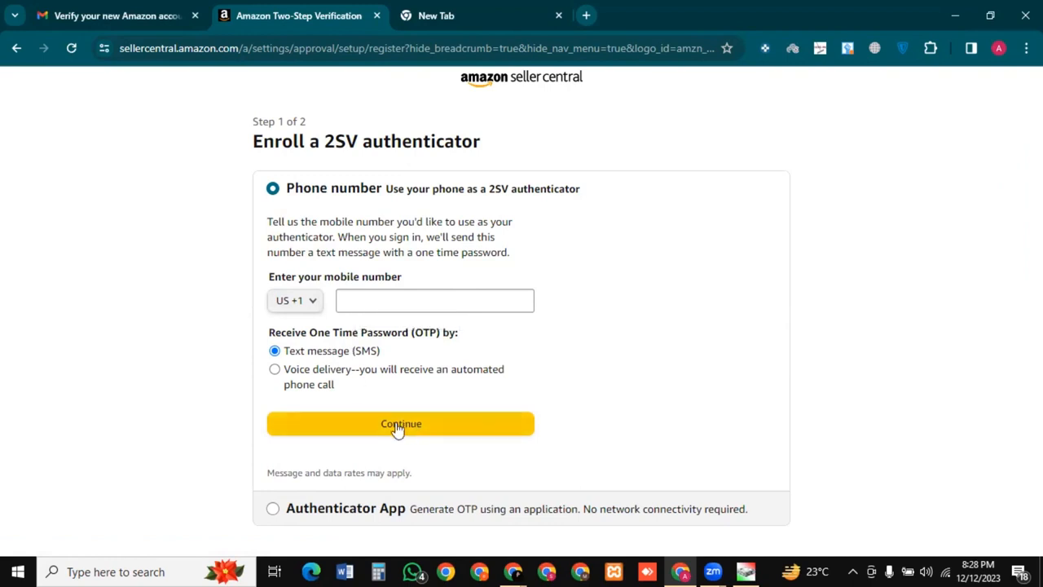
# - Enter a United Kingdom +44 mobile number as the 2SV phone and request a one-time password
pyautogui.click(314, 308)
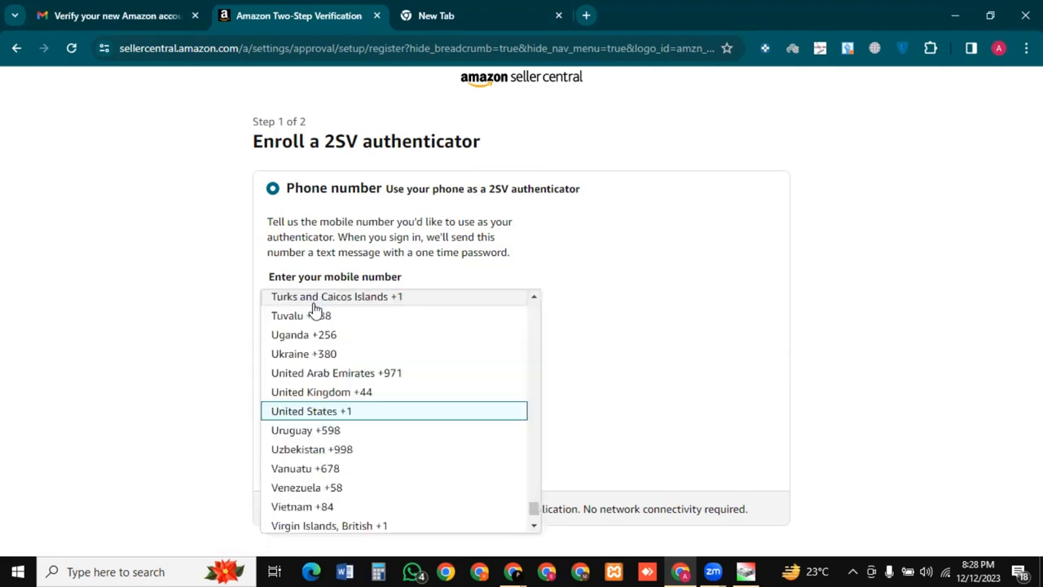
pyautogui.click(323, 394)
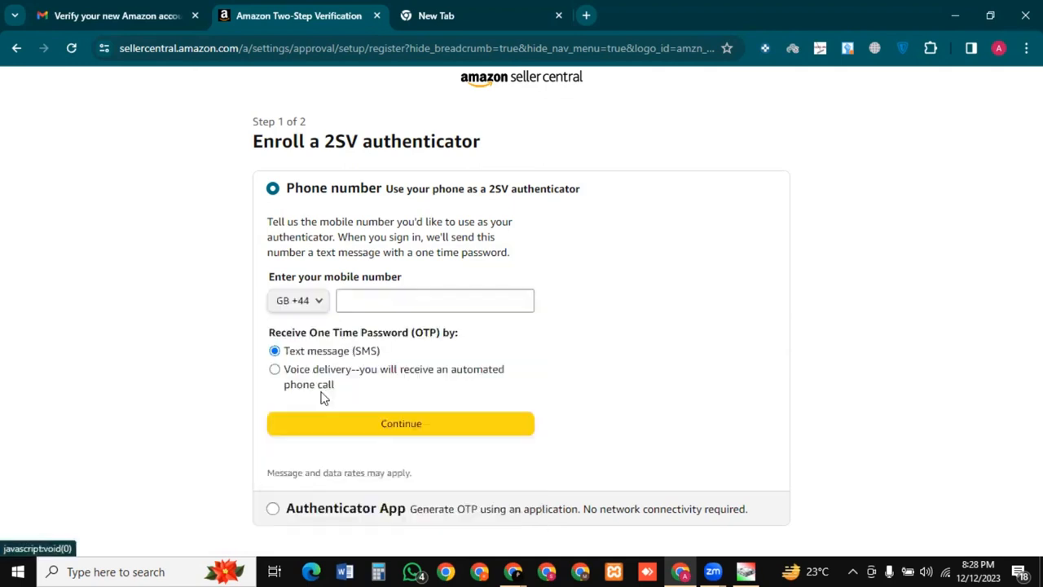
pyautogui.click(367, 303)
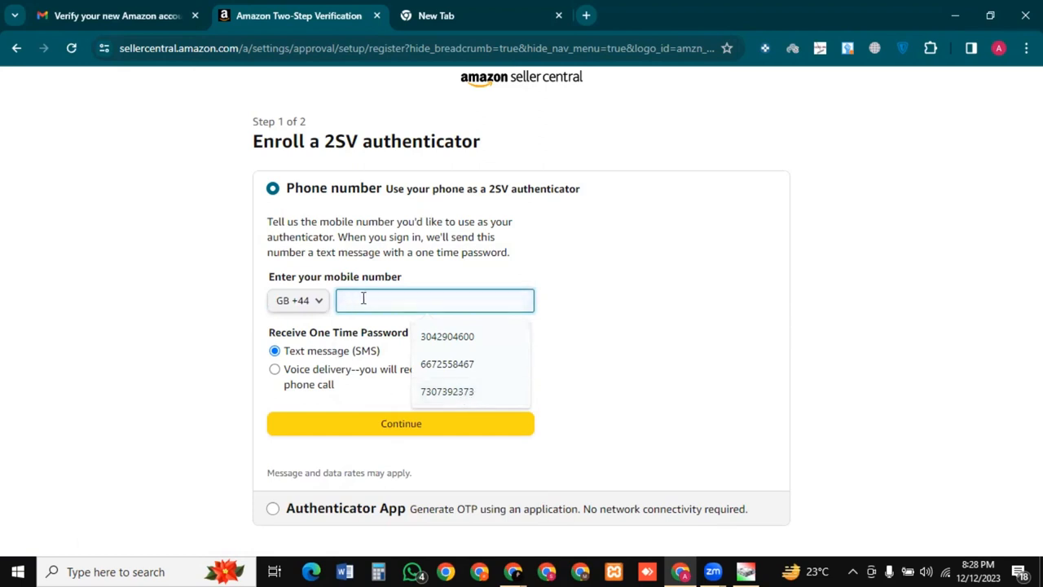
pyautogui.click(912, 510)
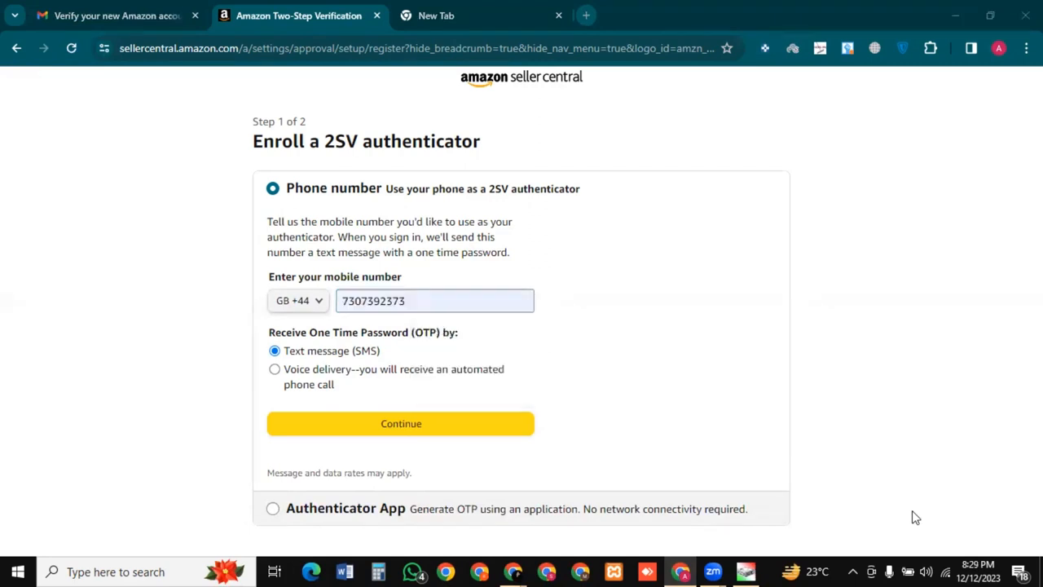
pyautogui.click(385, 427)
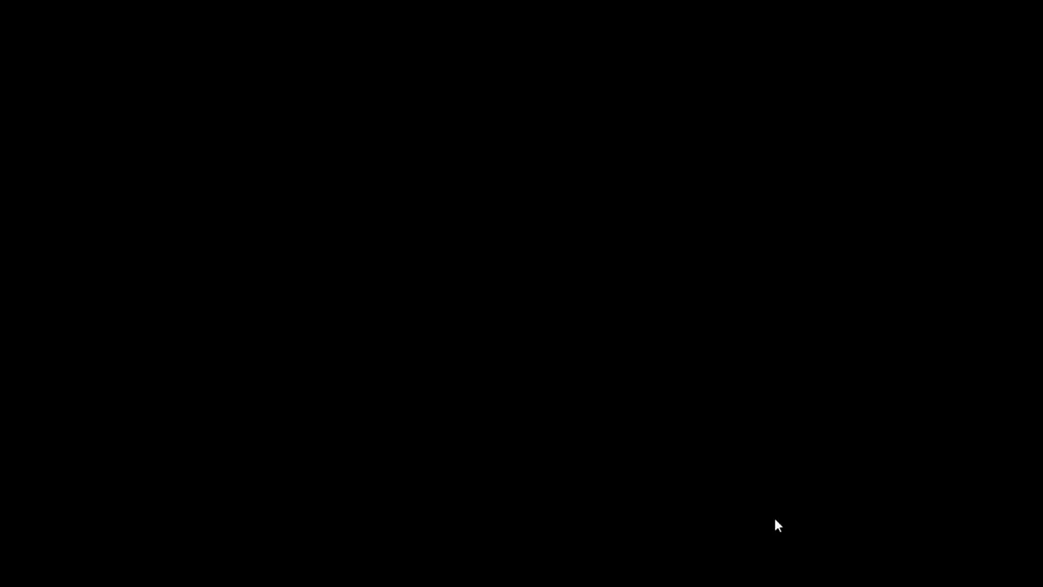
# - Confirm the 2SV phone with the one-time password from the text message
pyautogui.click(358, 317)
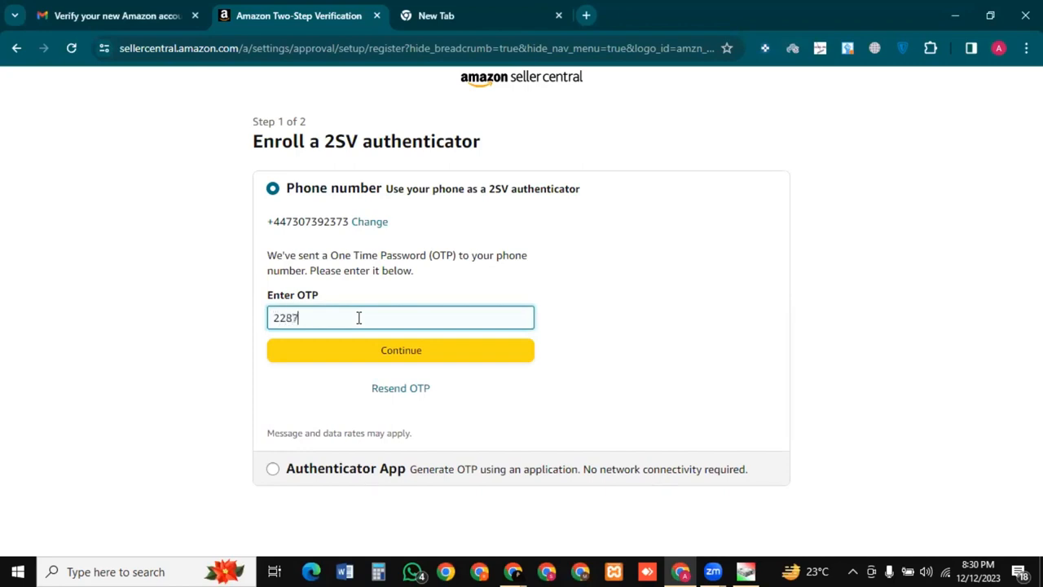
pyautogui.click(391, 358)
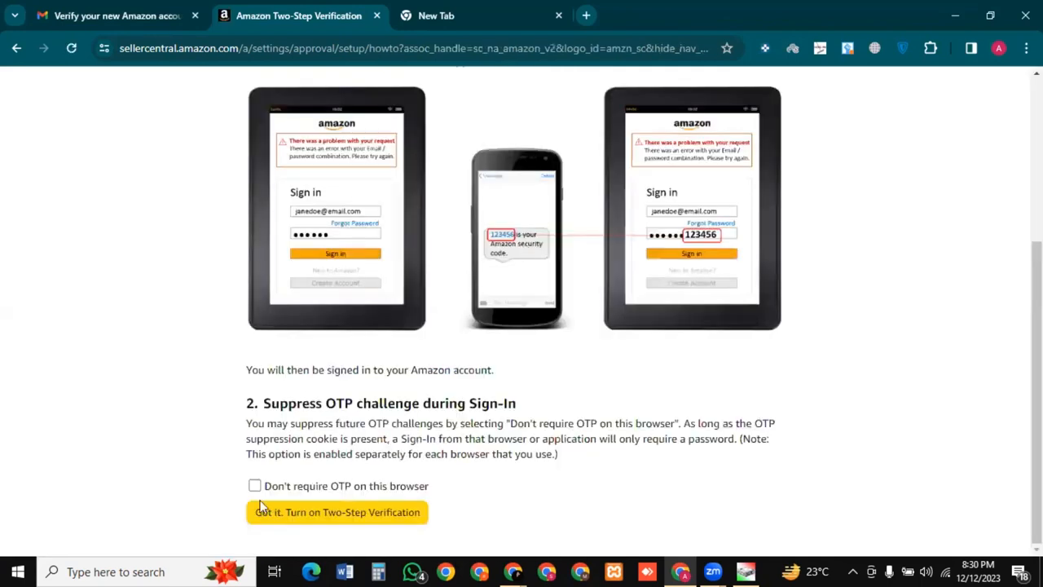
# - Tick 'Don't require OTP on this browser' and turn on Two-Step Verification
pyautogui.click(255, 486)
pyautogui.scroll(3, 377, 434)
pyautogui.scroll(-3, 377, 434)
pyautogui.click(334, 513)
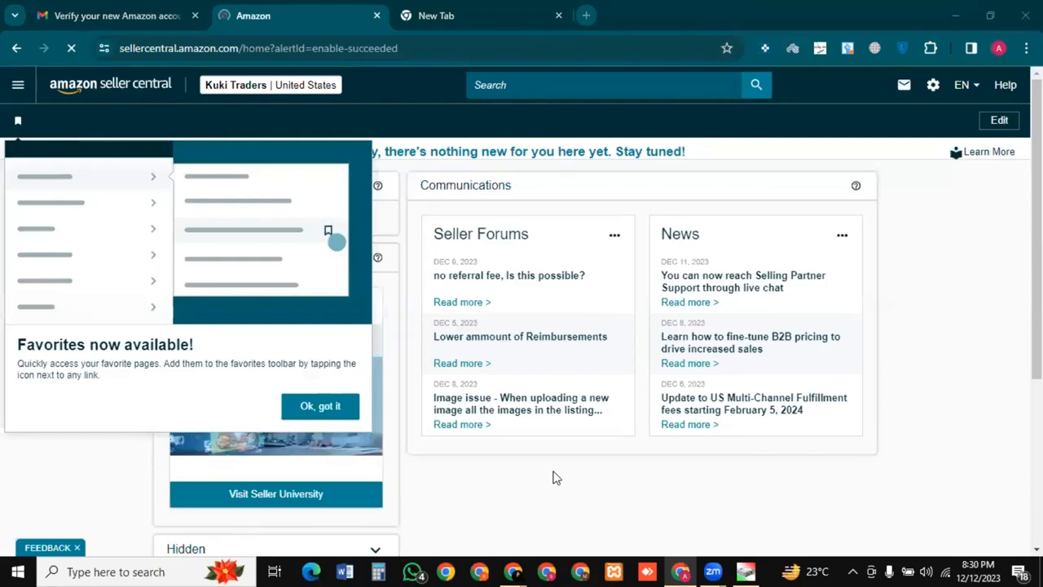
# - Dismiss the Favorites announcement with Ok, got it, then open and close the navigation menu
pyautogui.click(318, 406)
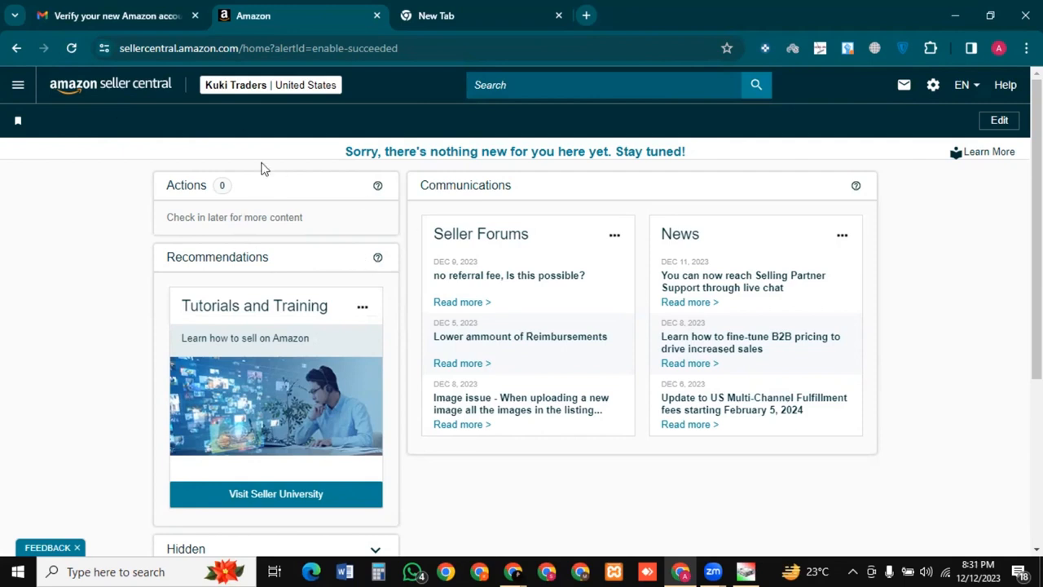
pyautogui.click(18, 84)
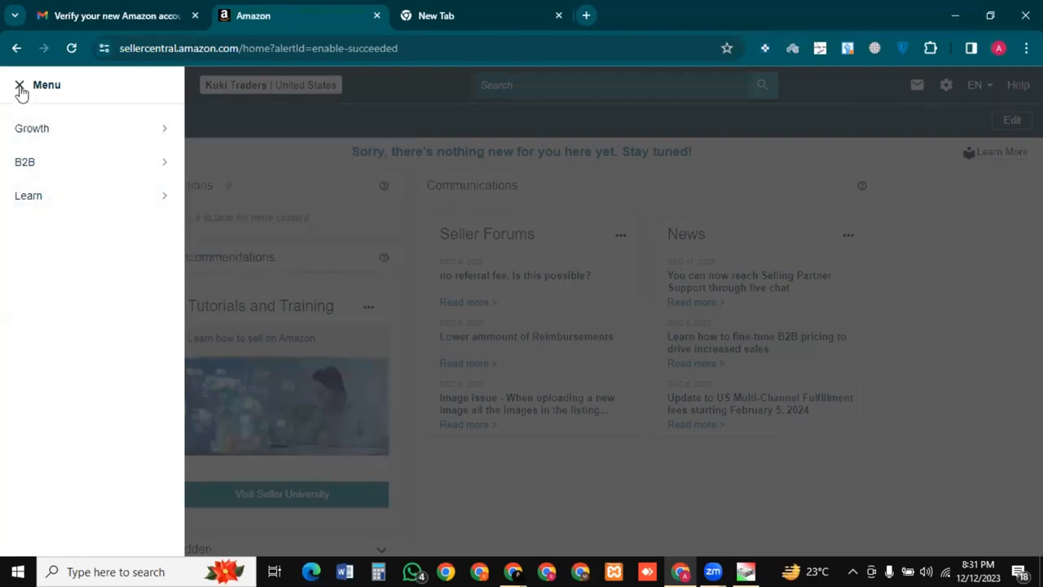
pyautogui.click(20, 86)
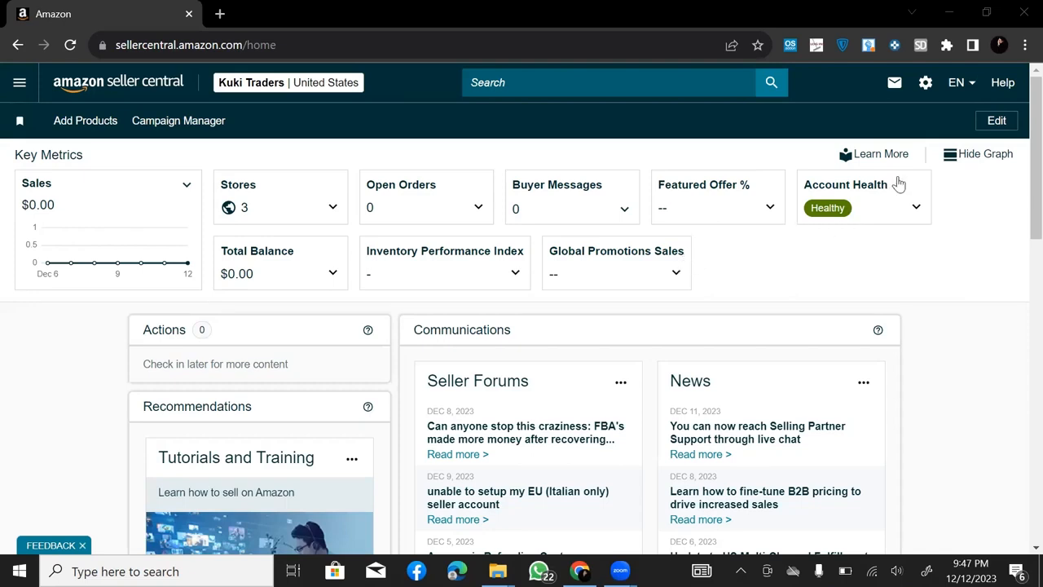
# - Go to Settings > User Permissions and open Manage Permissions for the third current user
pyautogui.click(20, 83)
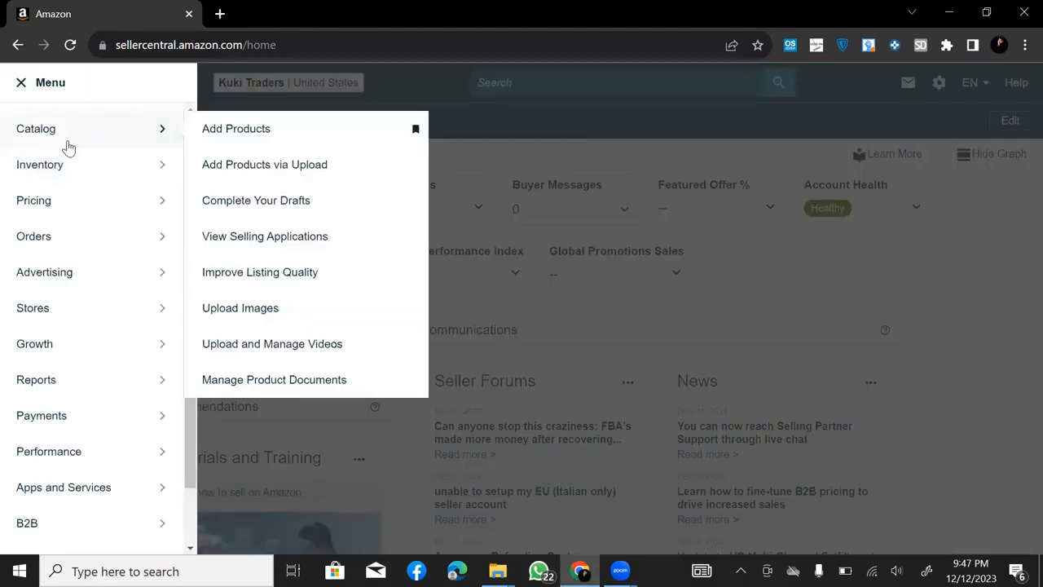
pyautogui.moveTo(91, 212)
pyautogui.click(792, 261)
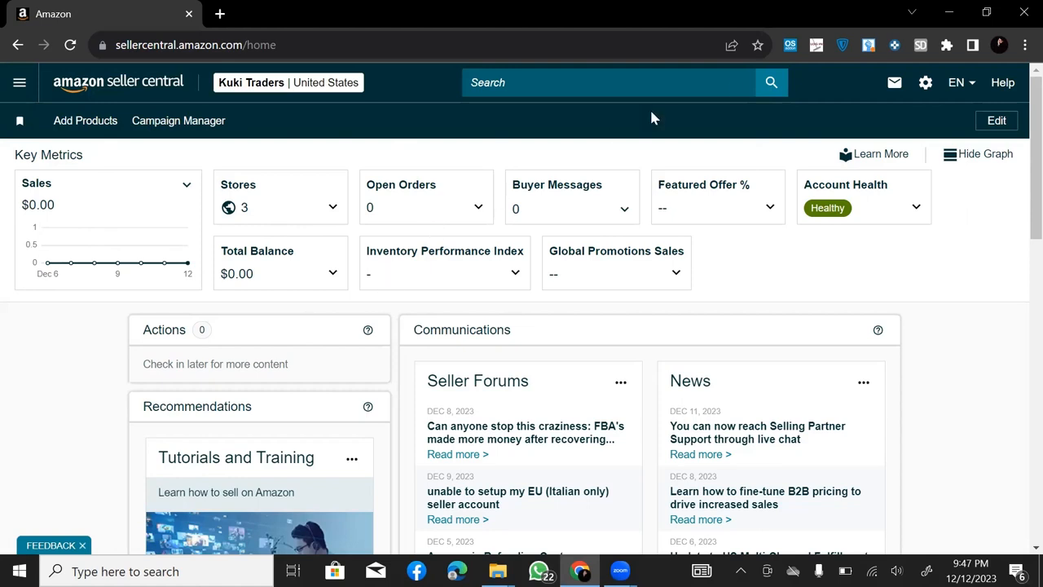
pyautogui.click(927, 82)
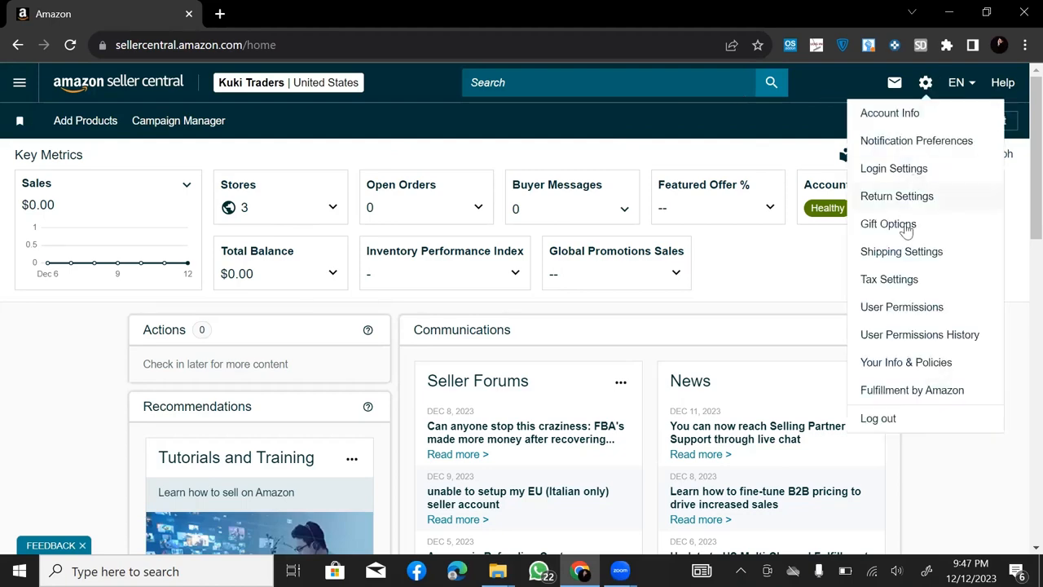
pyautogui.click(903, 313)
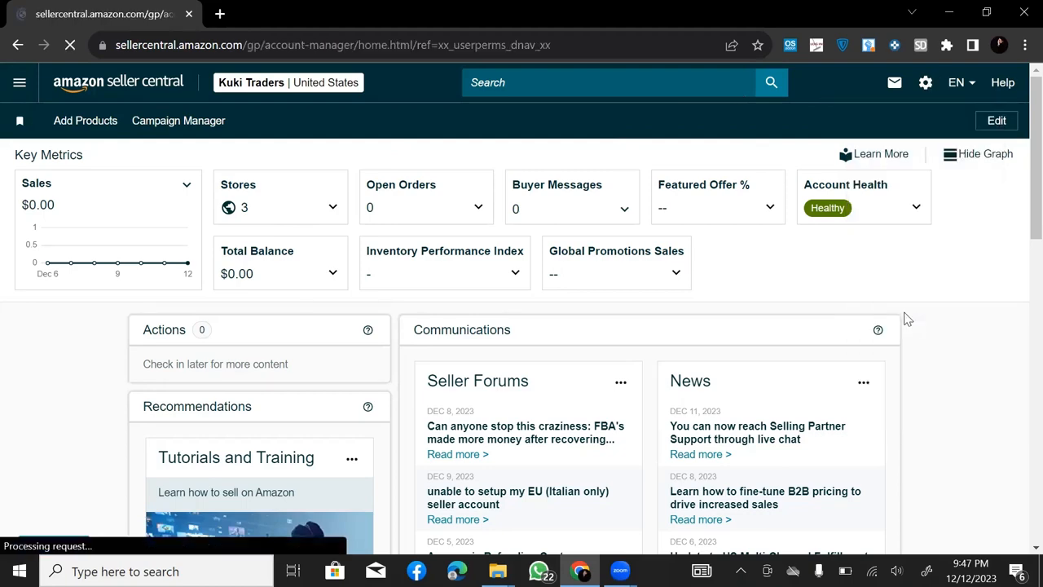
pyautogui.scroll(-3, 251, 330)
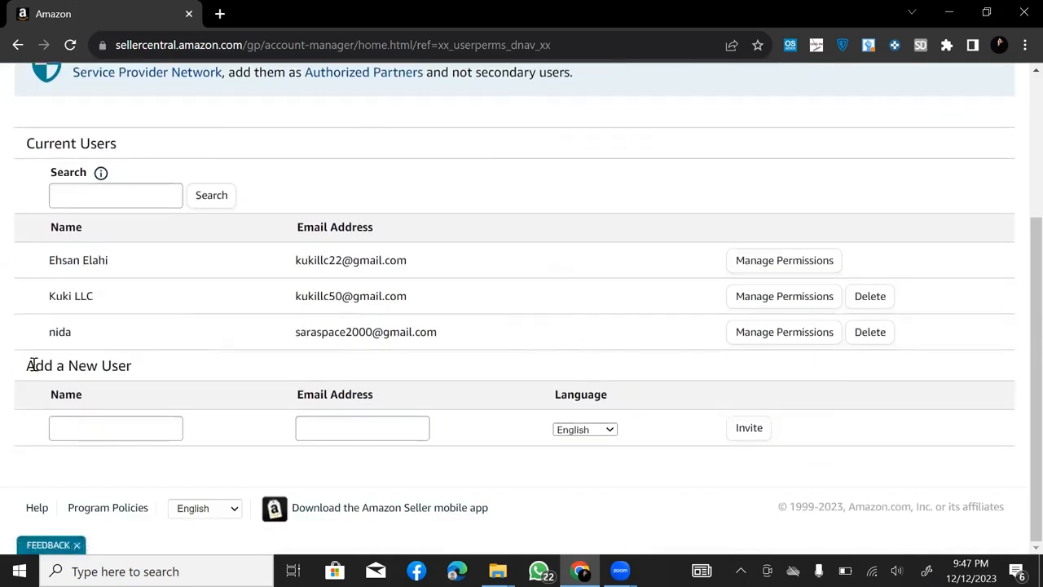
pyautogui.moveTo(51, 331); pyautogui.dragTo(82, 337)
pyautogui.click(777, 334)
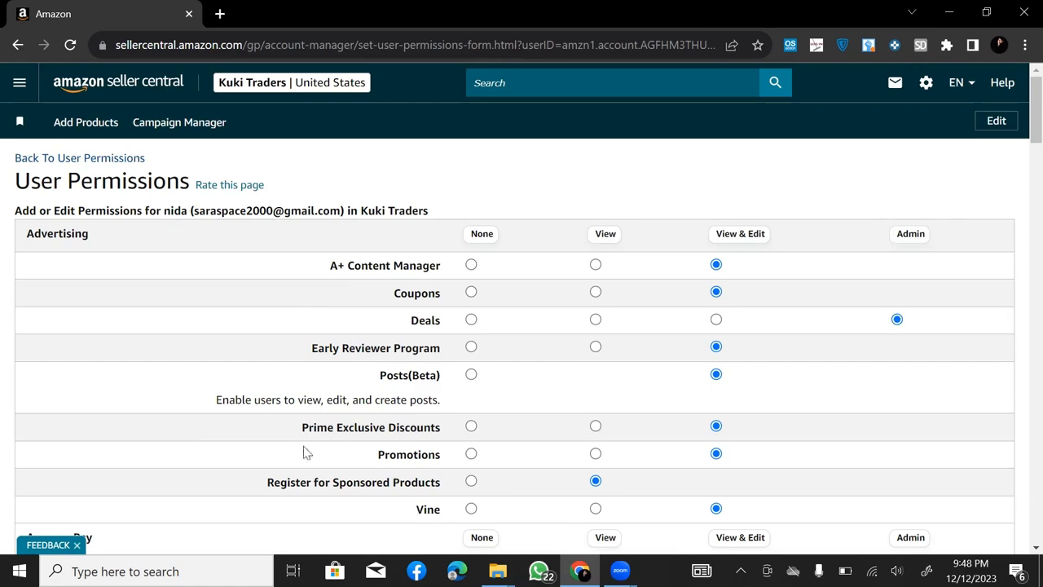
# - Scroll through the third user's Advertising, Amazon Pay and Growth permission sections
pyautogui.scroll(-2, 909, 272)
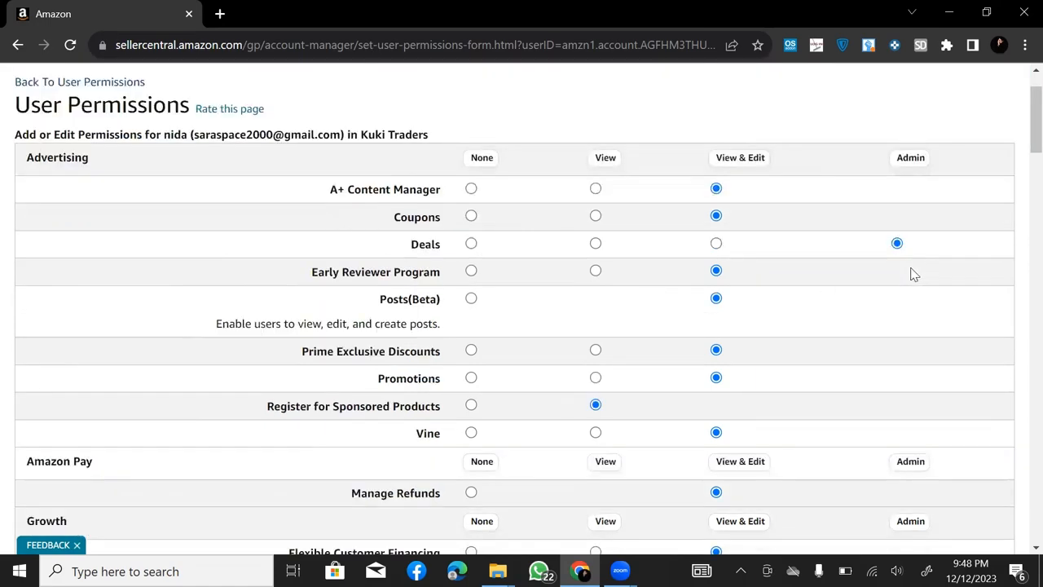
pyautogui.scroll(-1, 878, 245)
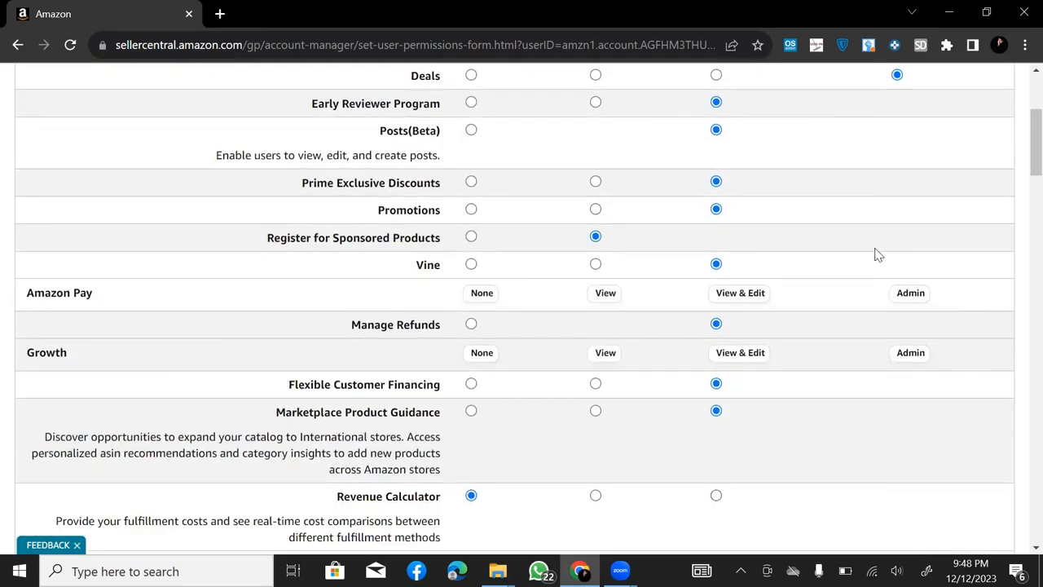
pyautogui.scroll(3, 900, 249)
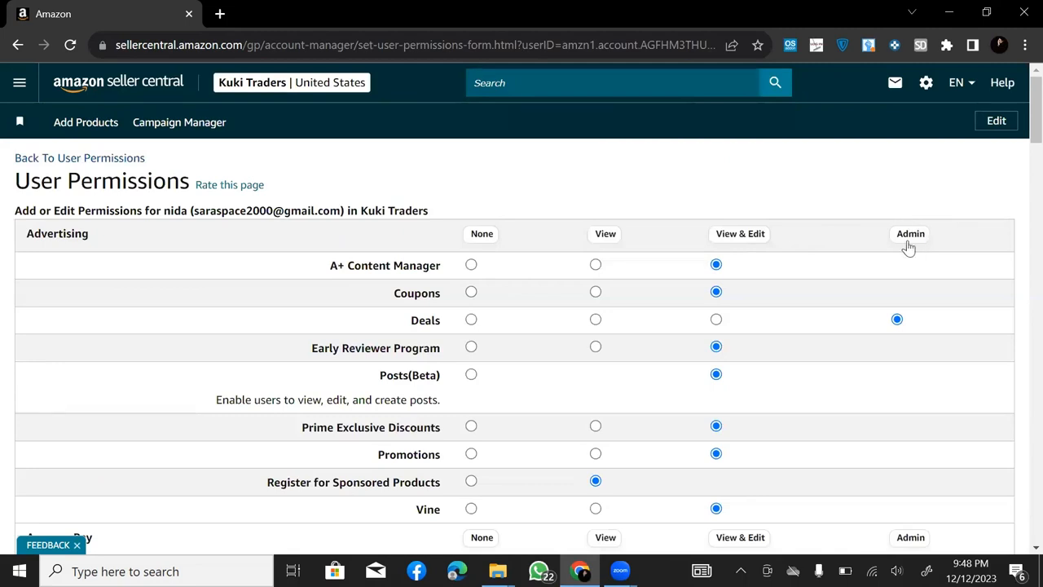
pyautogui.scroll(-1, 334, 343)
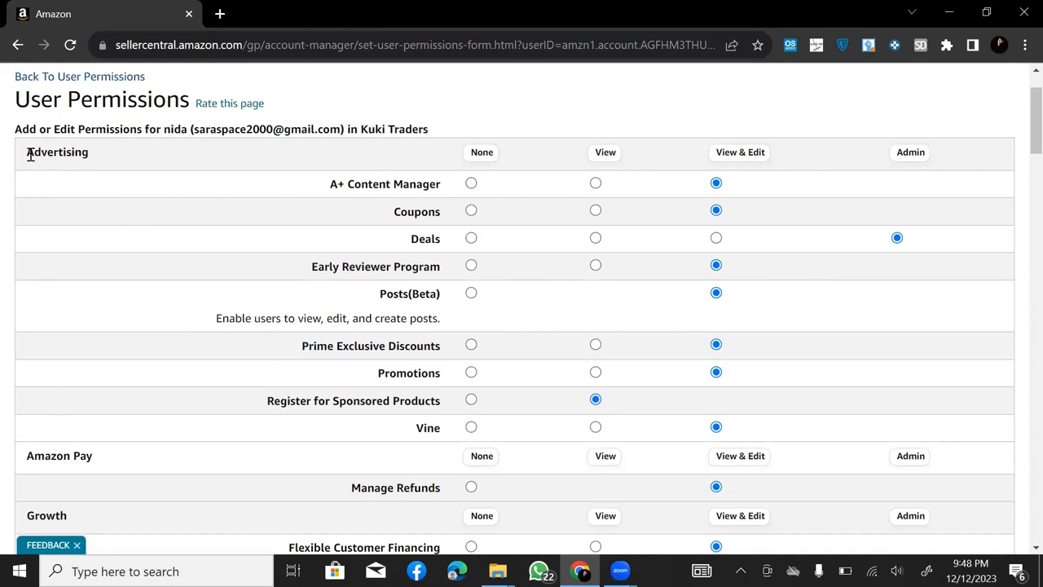
pyautogui.moveTo(30, 154); pyautogui.dragTo(86, 152)
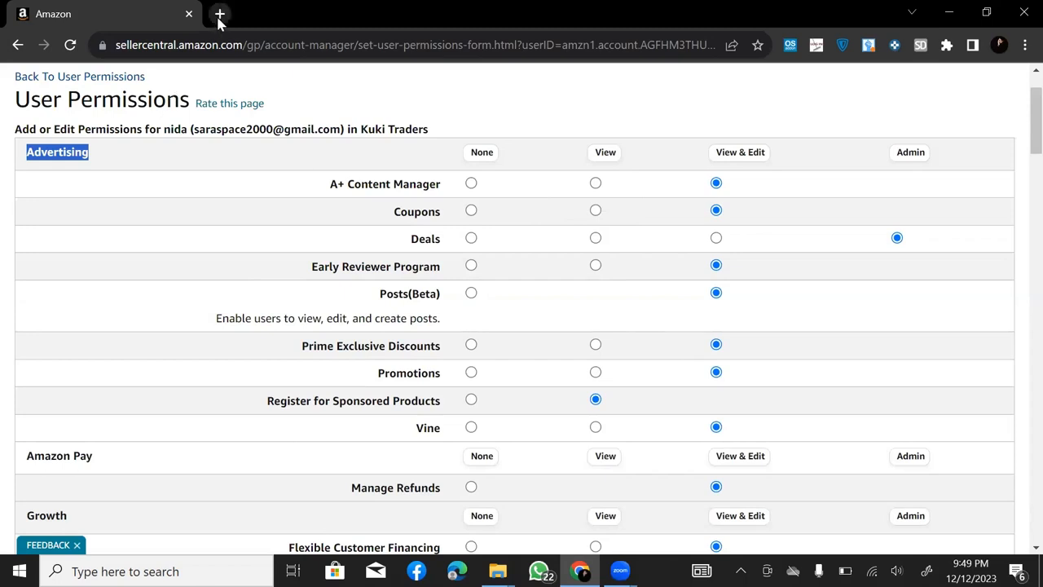
pyautogui.scroll(1, 139, 130)
pyautogui.scroll(1, 139, 130)
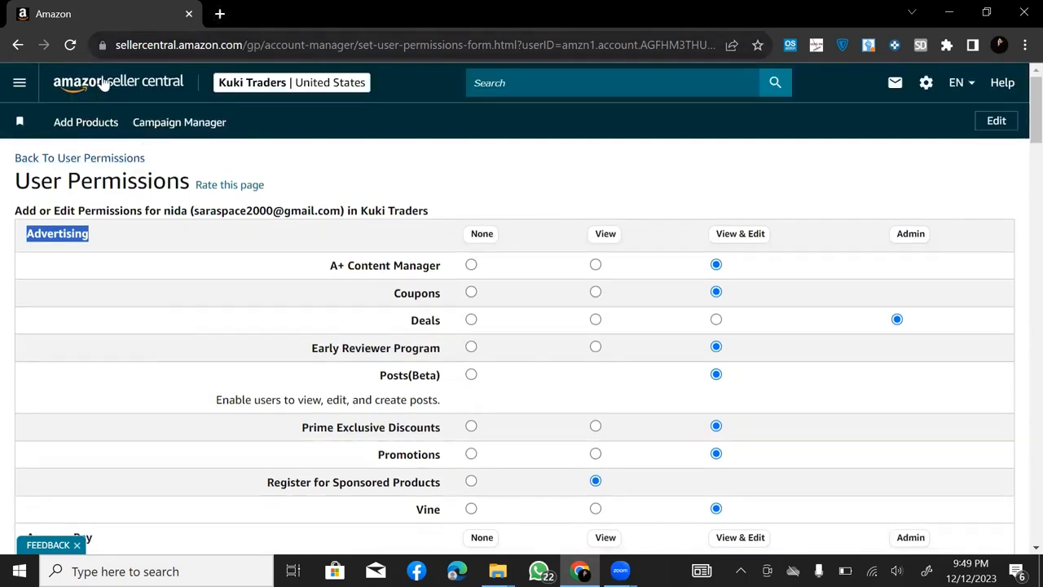
# - Open the Seller Central home page in a new tab and go to Catalog > Add Products
pyautogui.rightClick(101, 76)
pyautogui.click(135, 87)
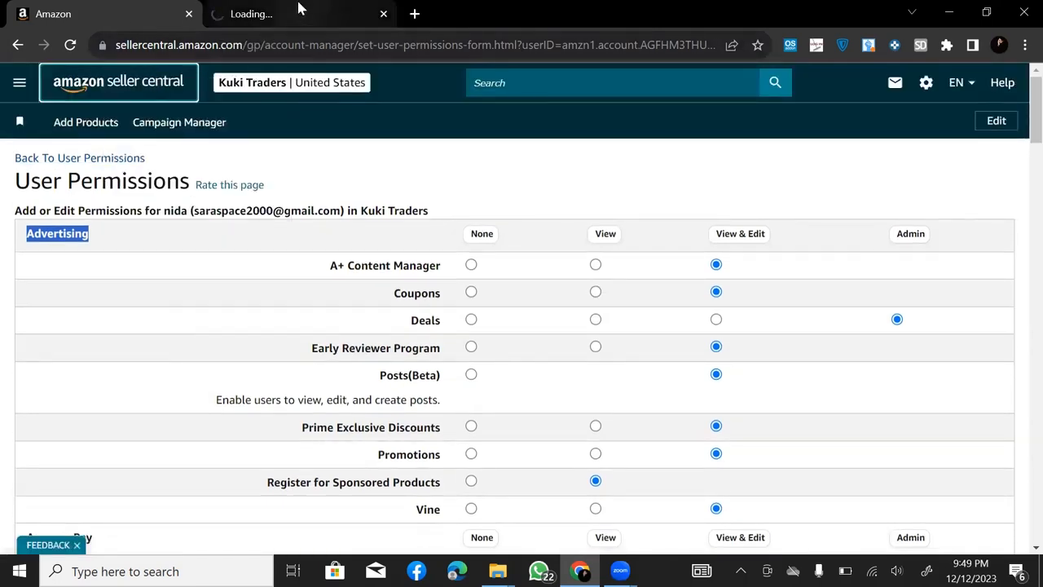
pyautogui.click(295, 23)
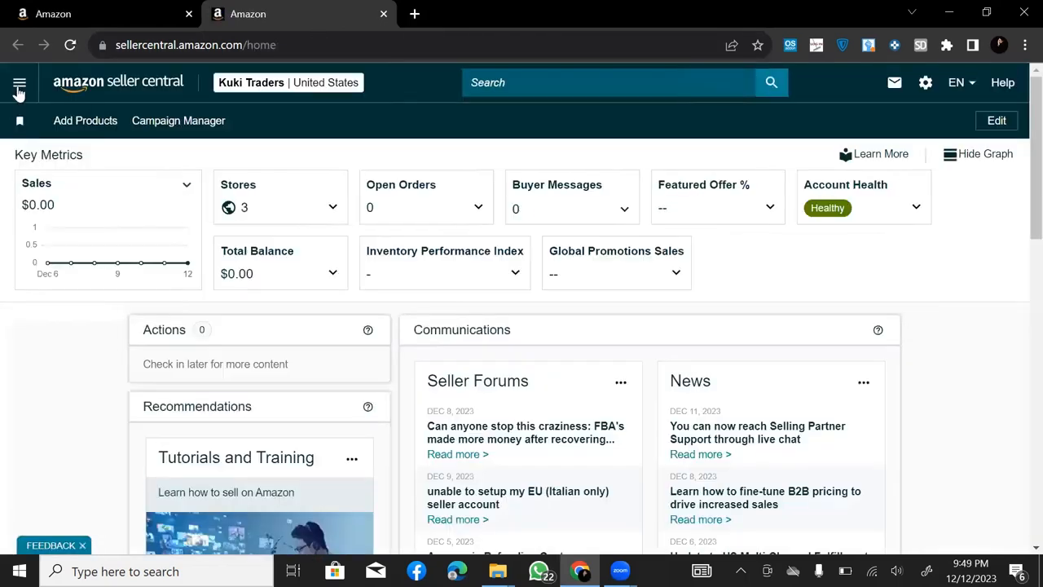
pyautogui.click(18, 84)
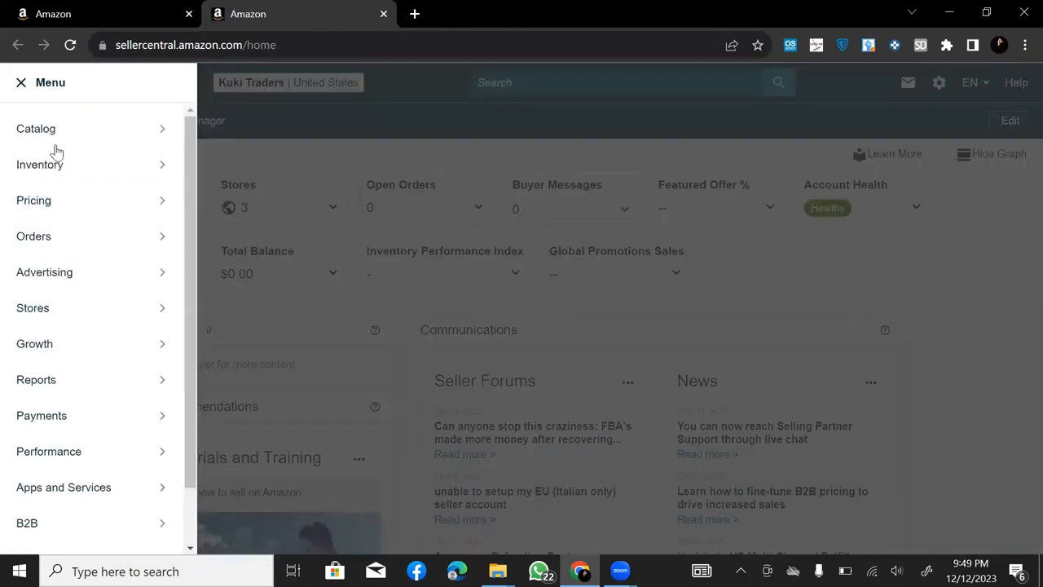
pyautogui.moveTo(61, 139)
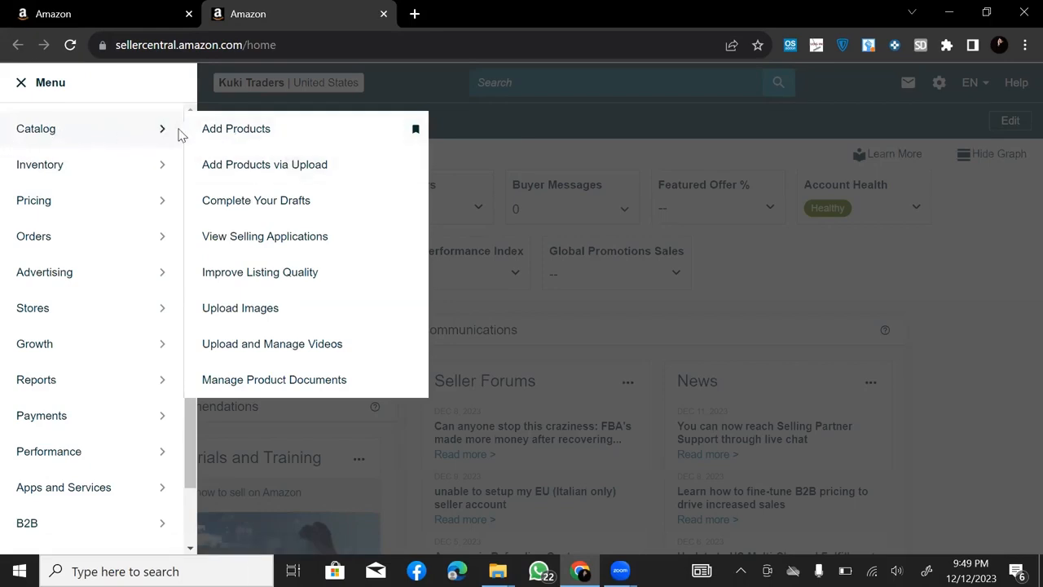
pyautogui.click(243, 132)
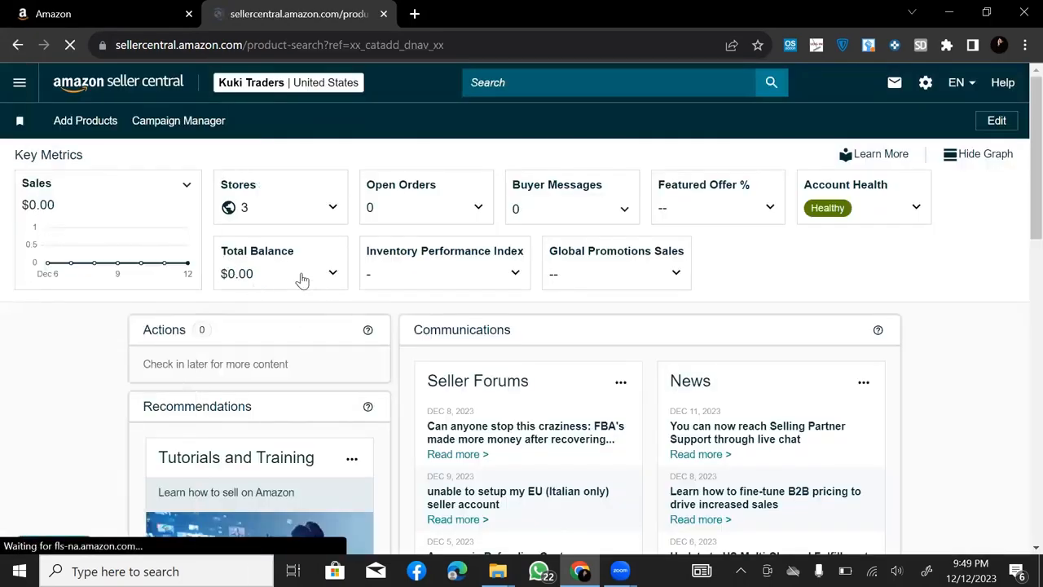
pyautogui.scroll(-3, 228, 321)
pyautogui.scroll(2, 263, 347)
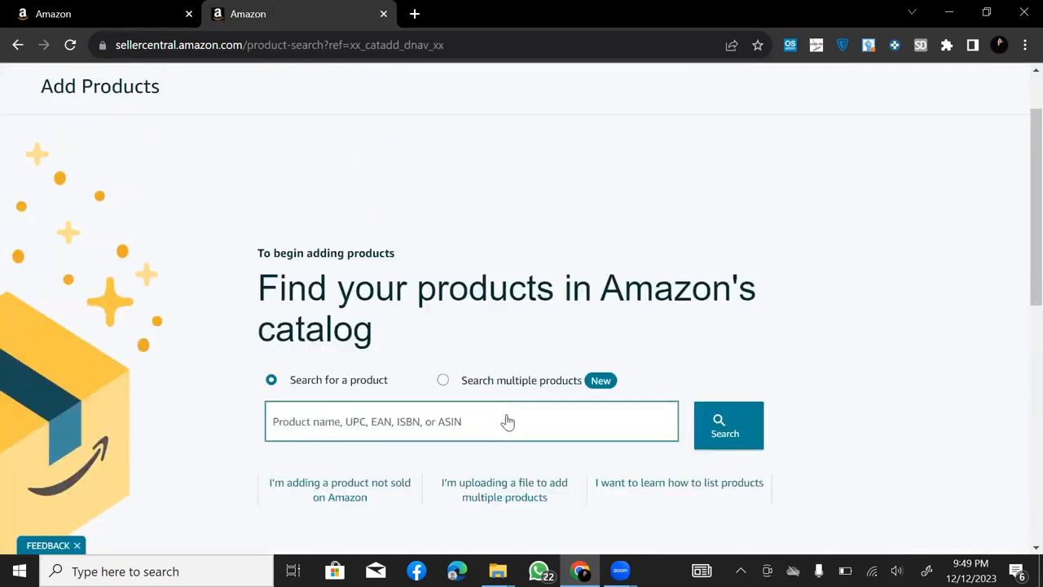
# - Compare the Add Products page with the user permissions tab, ending on the permissions page
pyautogui.click(36, 6)
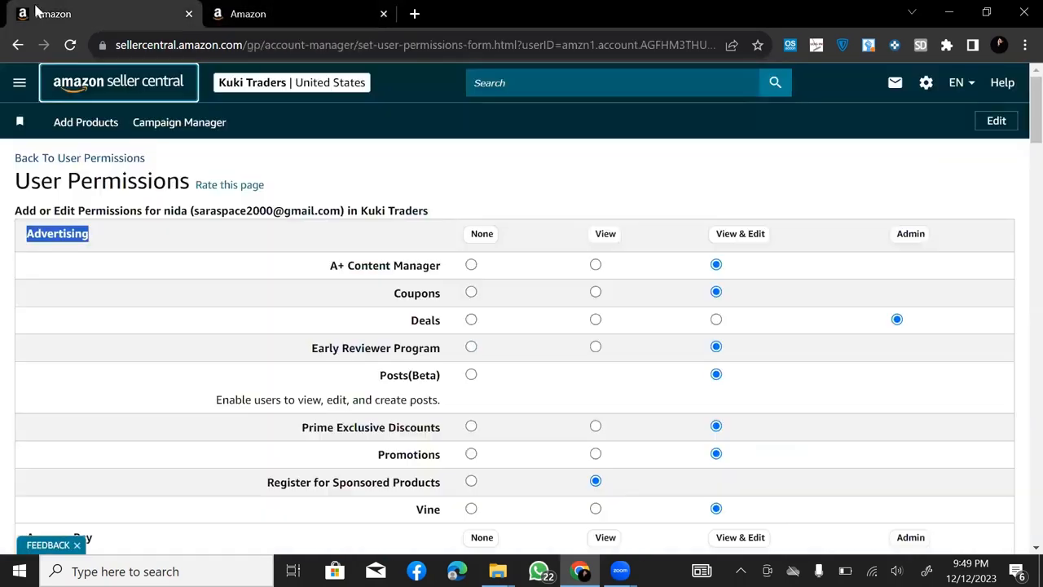
pyautogui.click(269, 14)
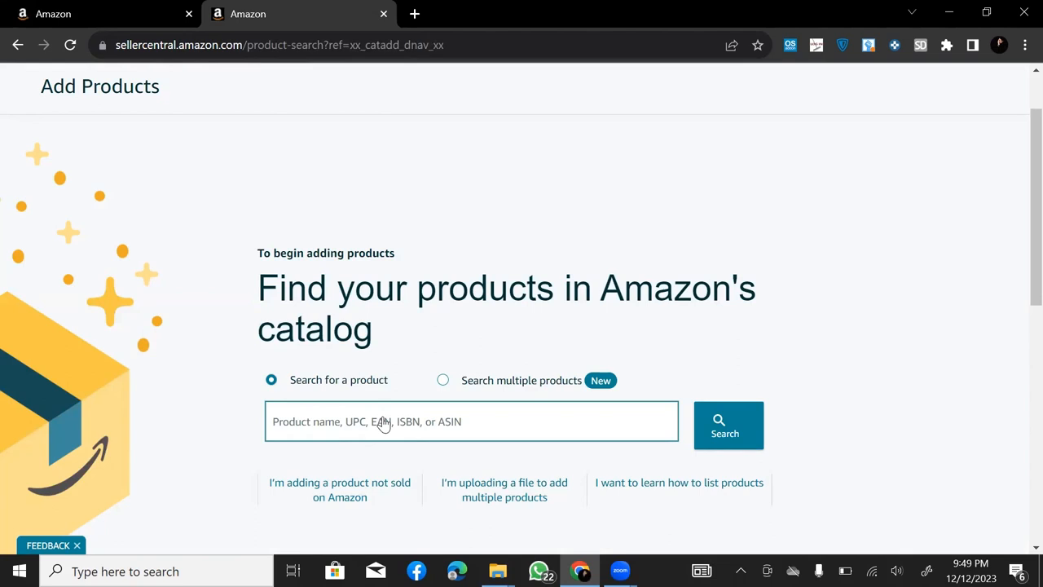
pyautogui.click(139, 20)
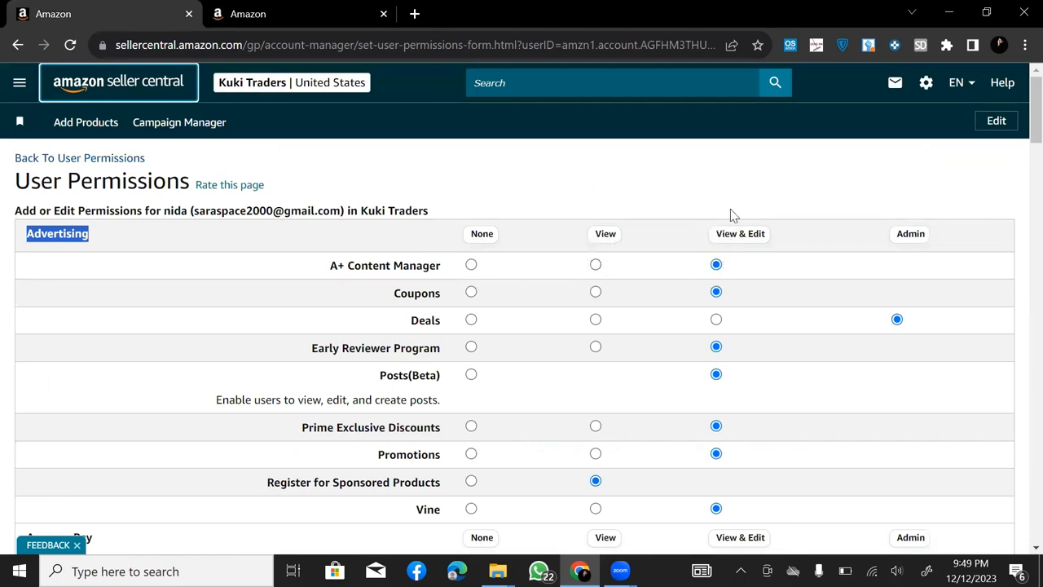
pyautogui.click(259, 12)
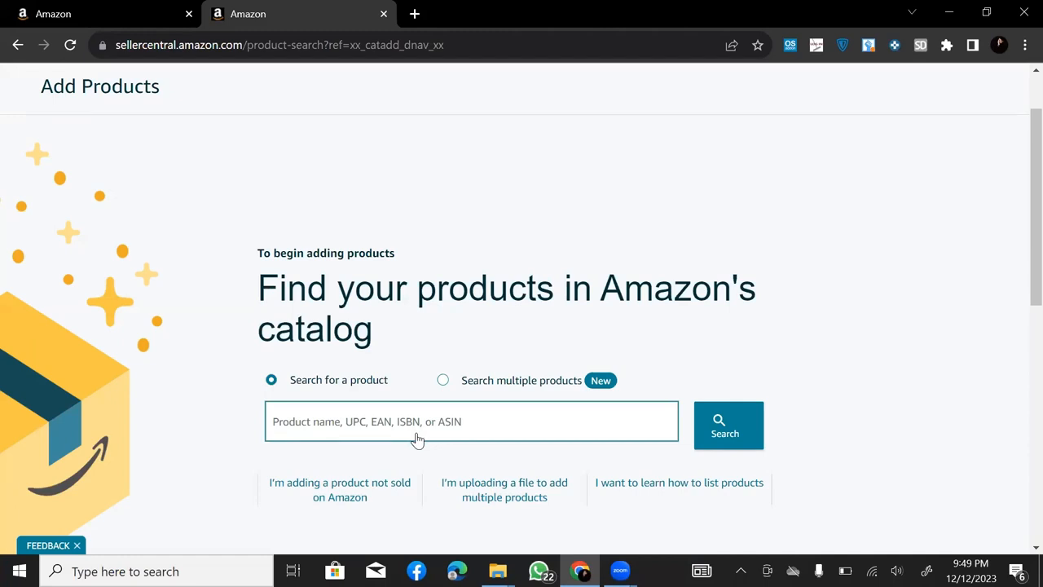
pyautogui.click(26, 13)
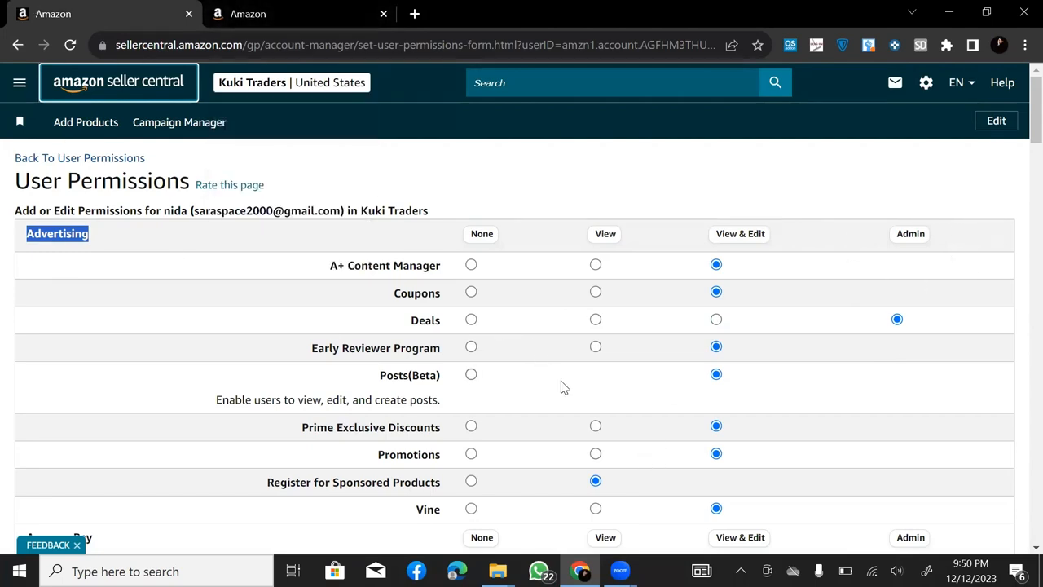
pyautogui.scroll(-2, 676, 382)
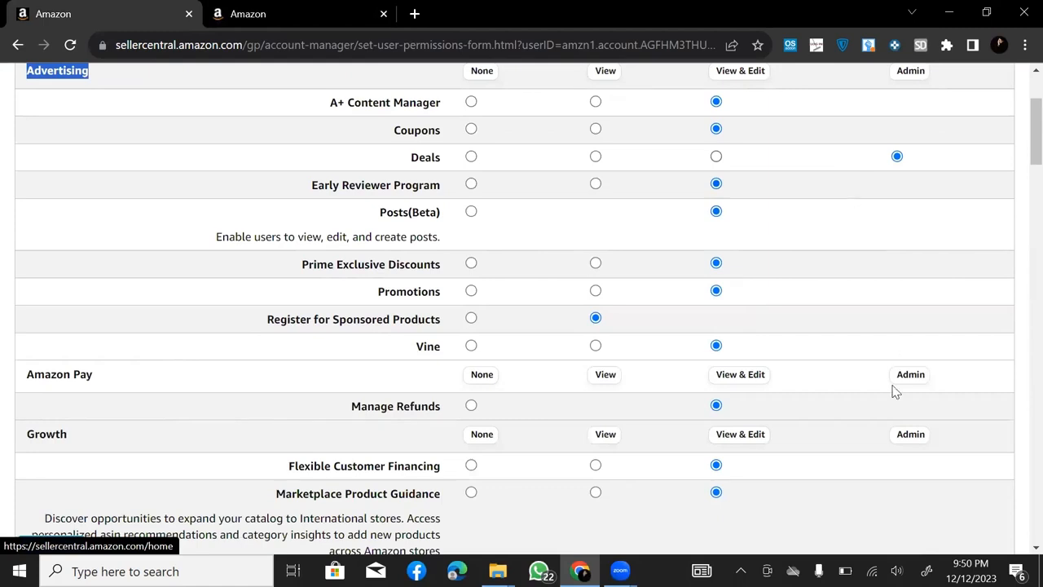
pyautogui.scroll(2, 905, 337)
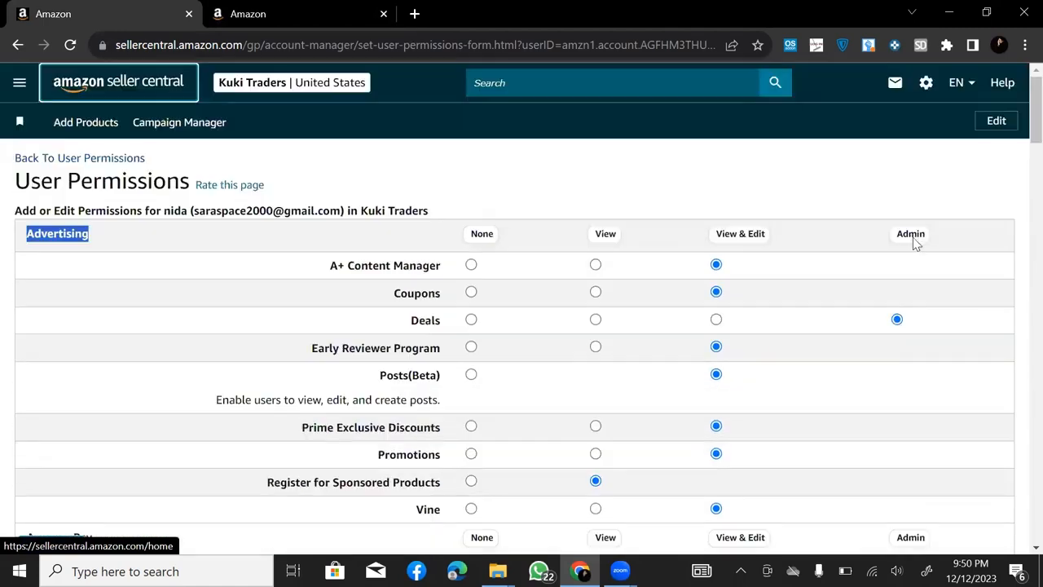
pyautogui.click(897, 320)
pyautogui.scroll(-3, 879, 412)
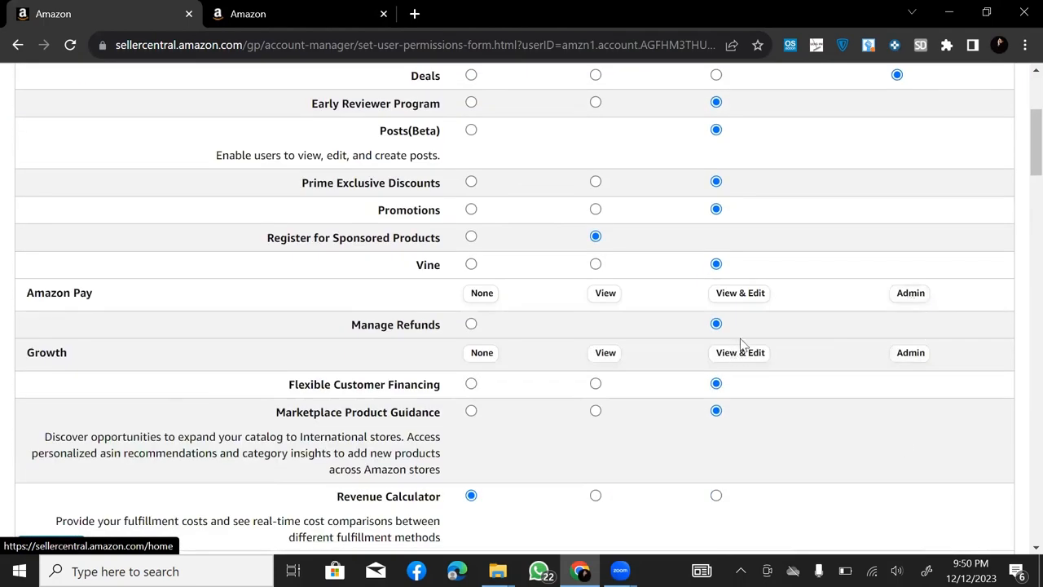
pyautogui.scroll(3, 736, 350)
pyautogui.click(596, 265)
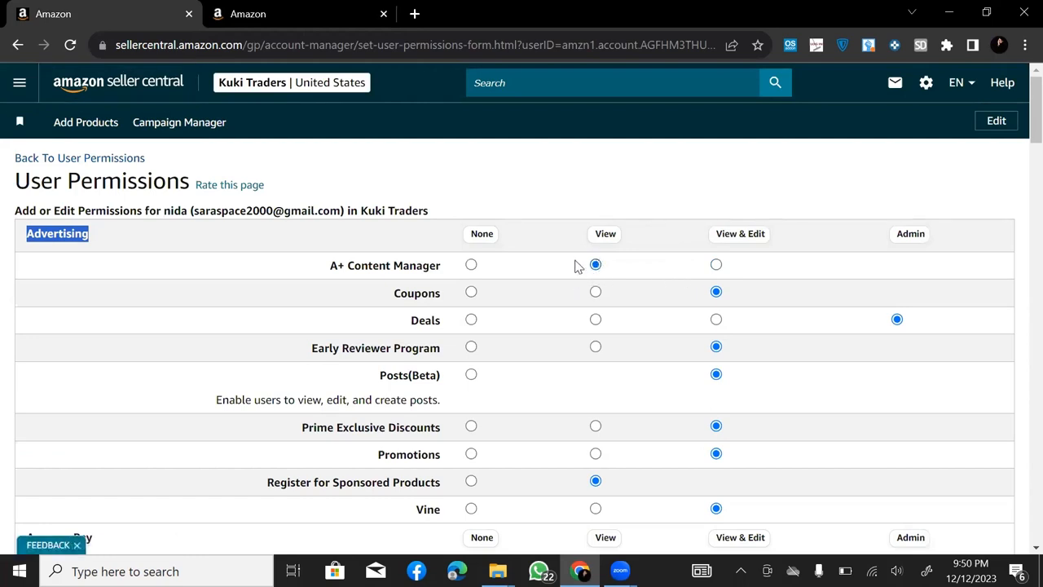
pyautogui.click(595, 320)
pyautogui.click(595, 346)
pyautogui.click(595, 425)
pyautogui.click(596, 454)
pyautogui.scroll(-1, 815, 277)
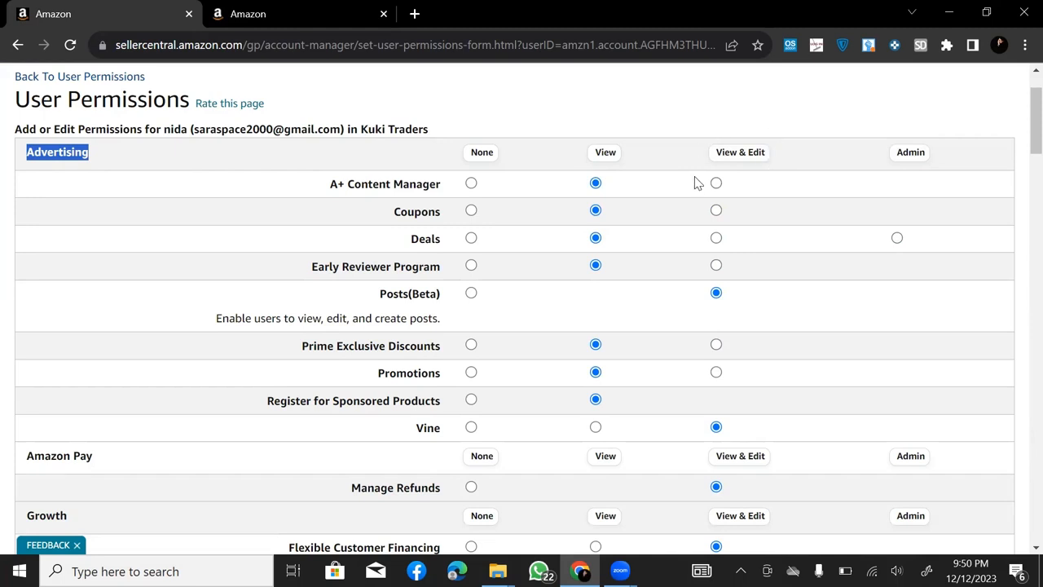
pyautogui.click(909, 156)
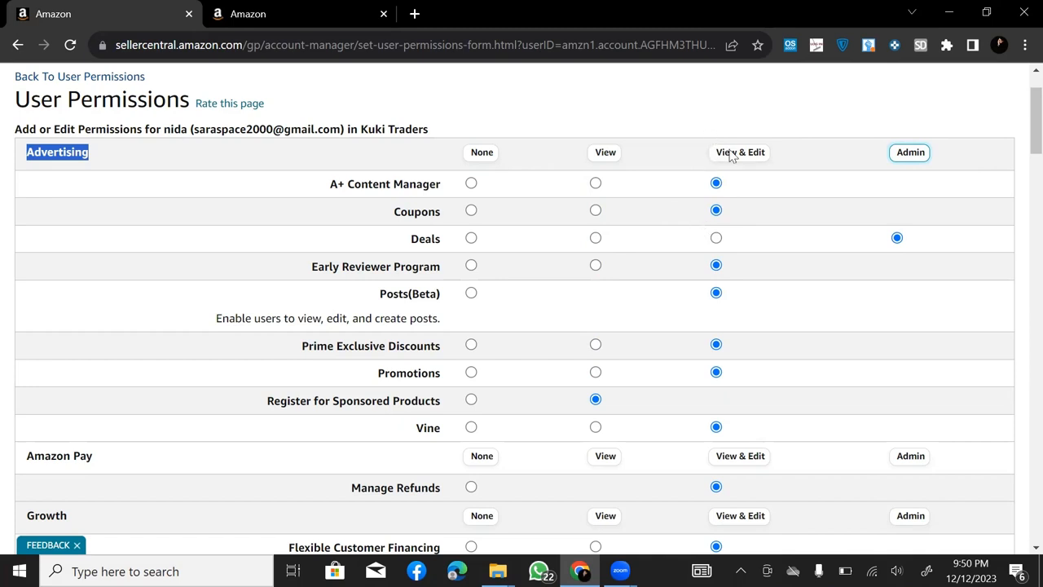
# - Scroll through the secondary user's permissions form, including Messaging Access and Storefront settings, to Continue
pyautogui.scroll(-4, 905, 232)
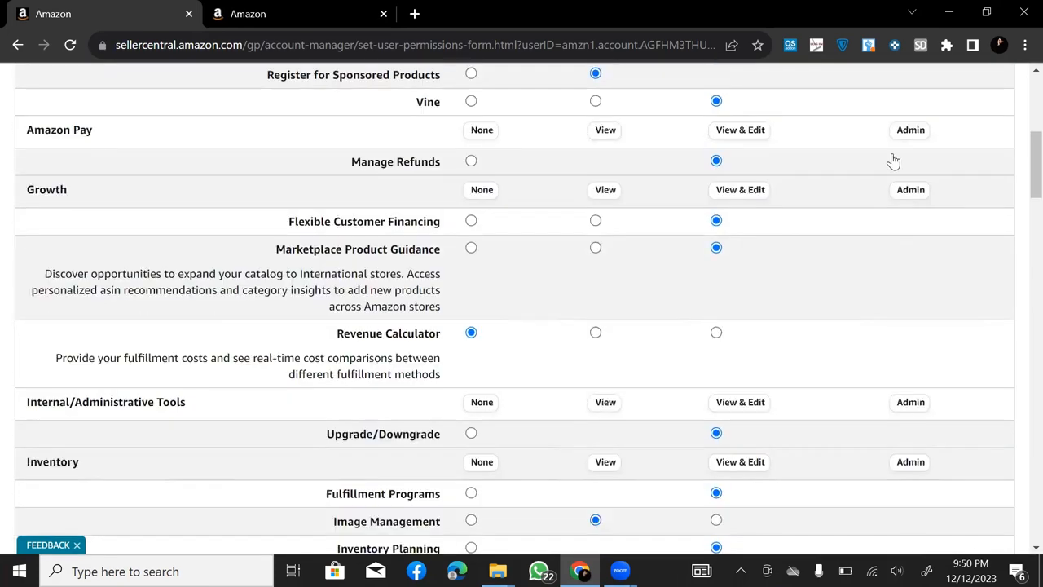
pyautogui.scroll(-13, 907, 312)
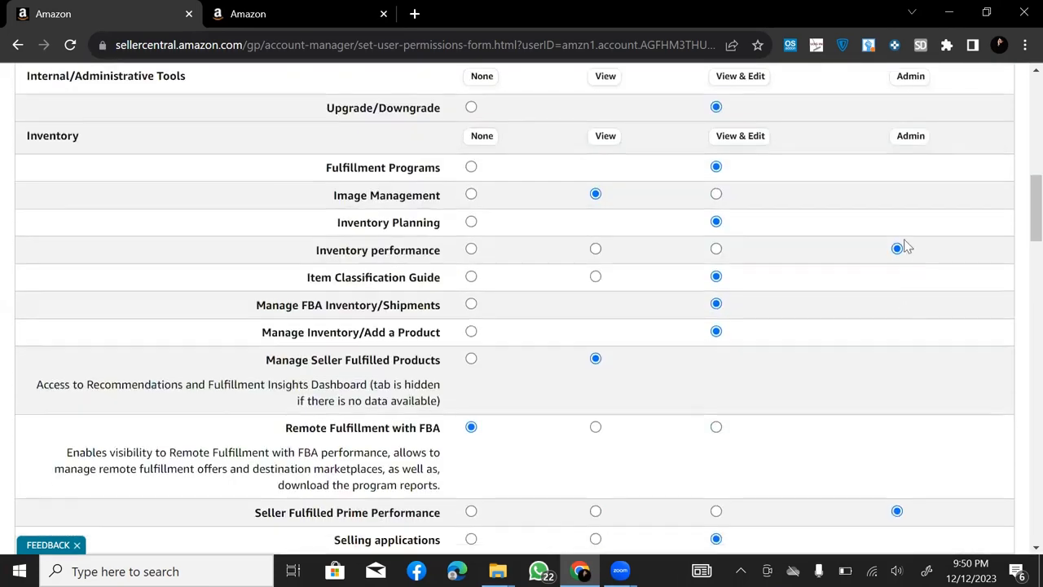
pyautogui.scroll(-20, 882, 369)
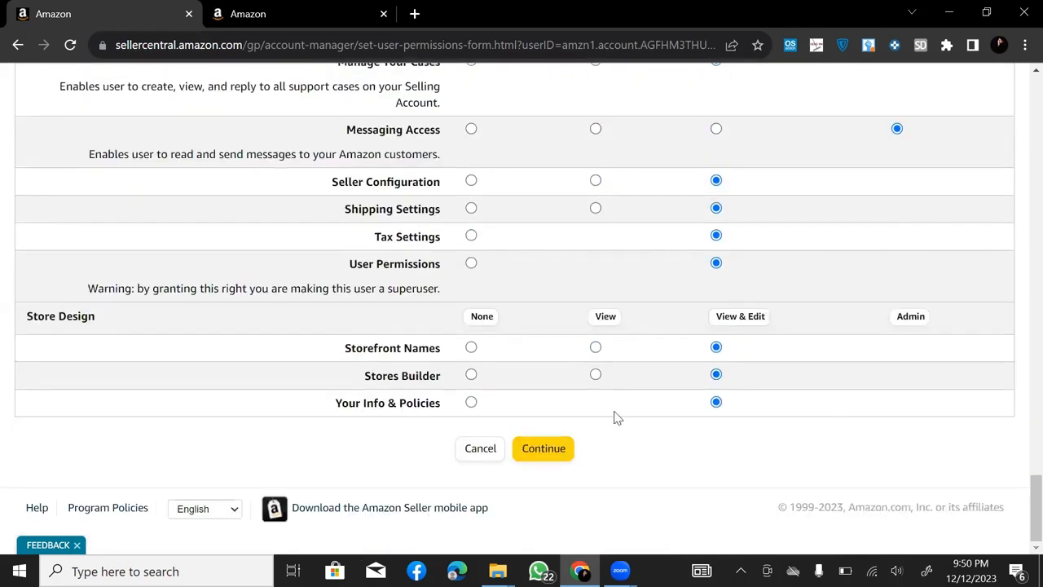
pyautogui.scroll(12, 305, 272)
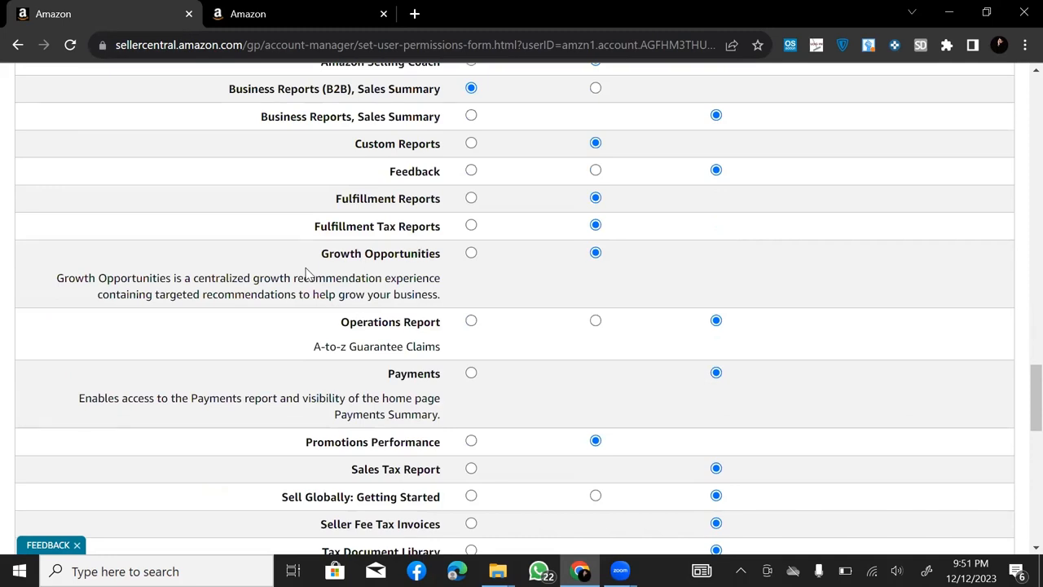
pyautogui.scroll(2, 470, 210)
pyautogui.scroll(-10, 470, 210)
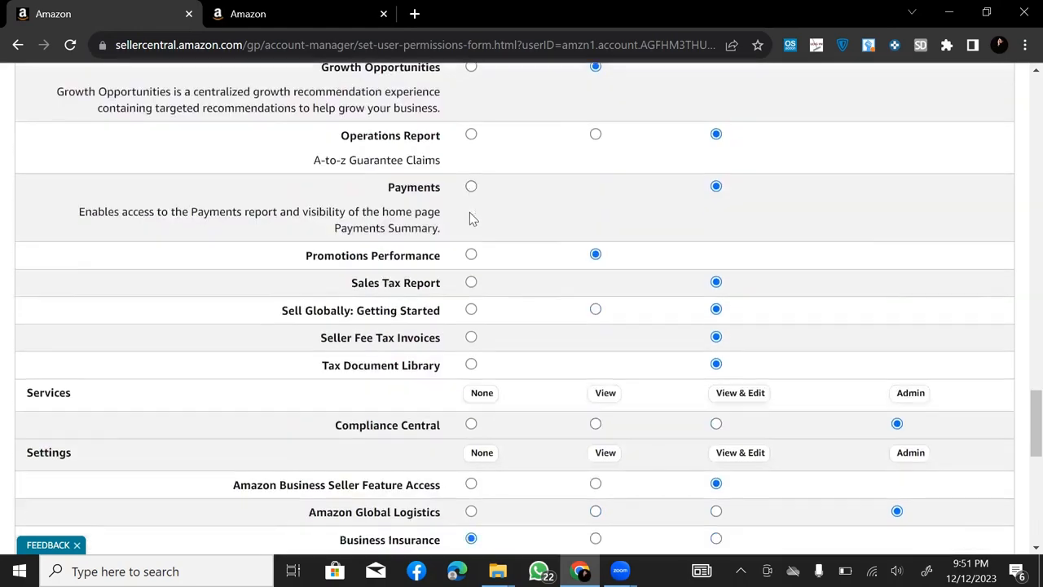
pyautogui.scroll(-3, 572, 314)
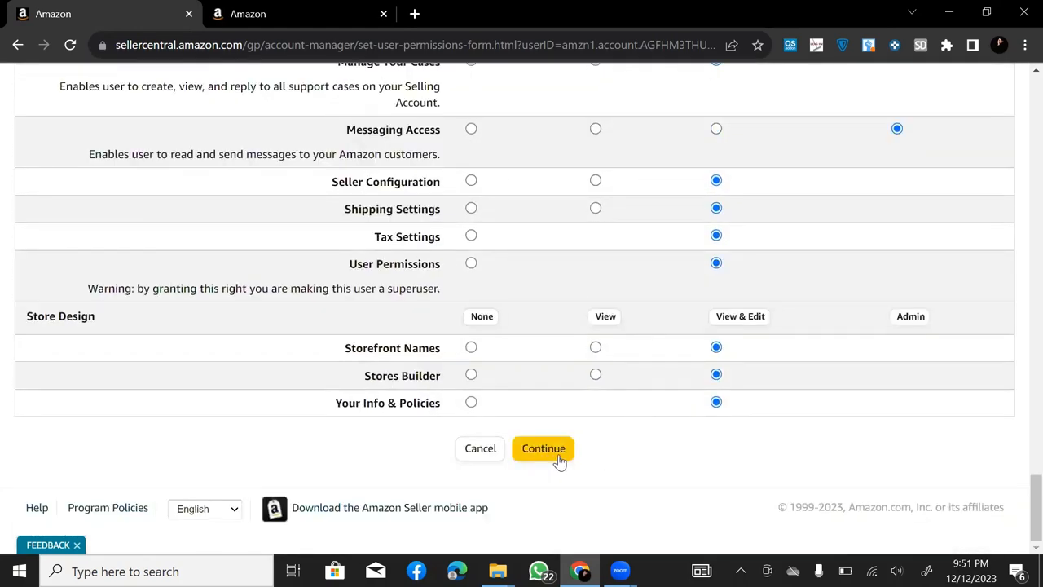
# - Load the Kuki Traders home dashboard in the second Seller Central tab
pyautogui.click(269, 14)
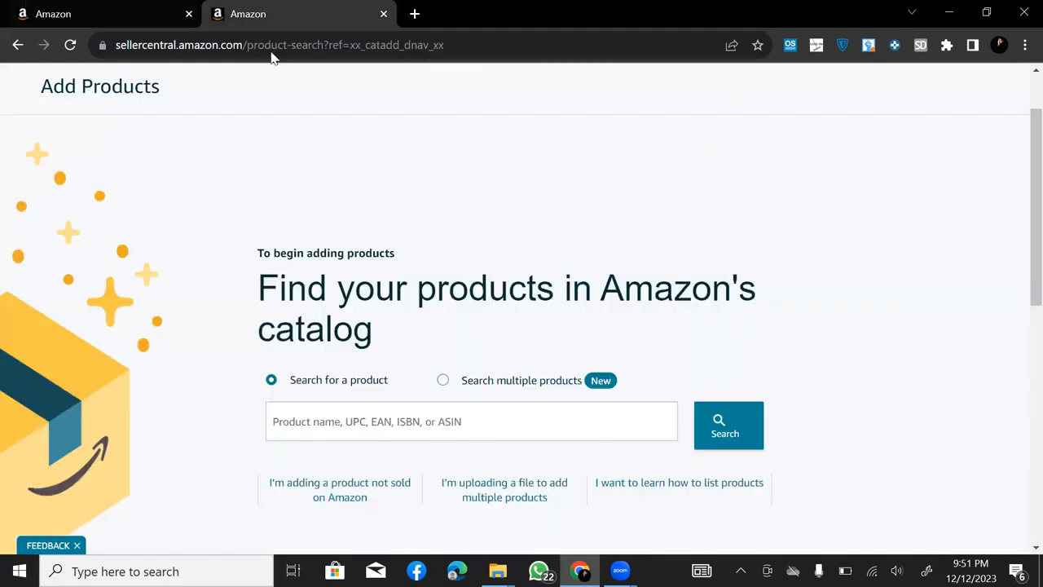
pyautogui.click(114, 97)
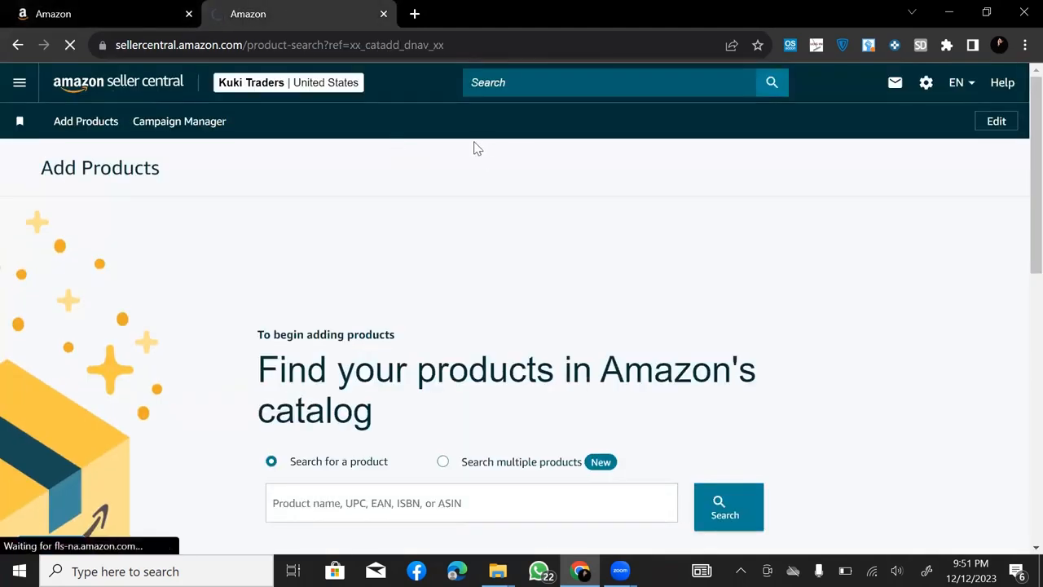
pyautogui.click(20, 82)
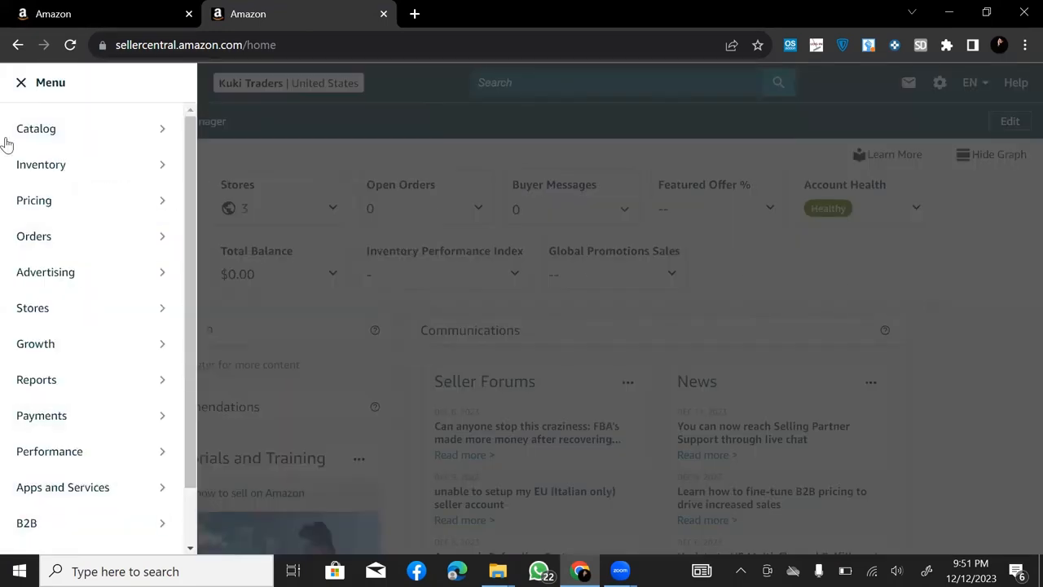
# - Check the top of the permissions form, then close the navigation menu on the dashboard
pyautogui.click(69, 10)
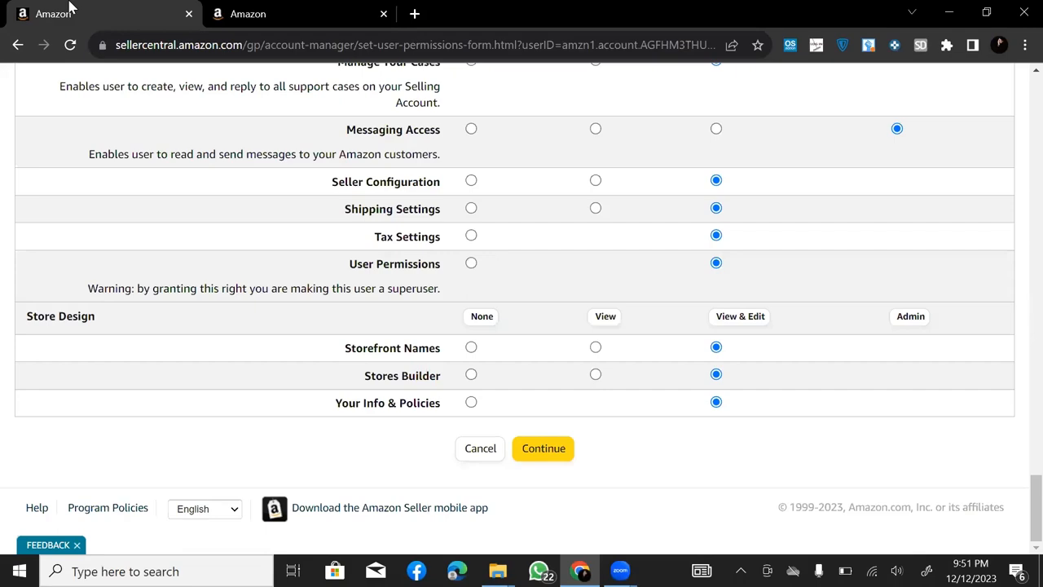
pyautogui.scroll(10, 453, 362)
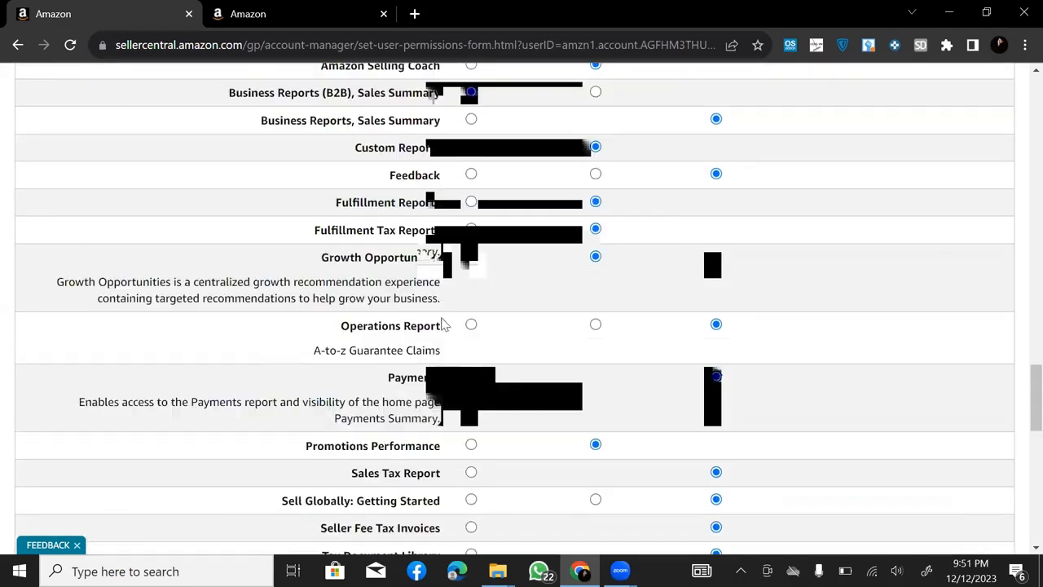
pyautogui.scroll(3, 453, 359)
pyautogui.scroll(5, 481, 273)
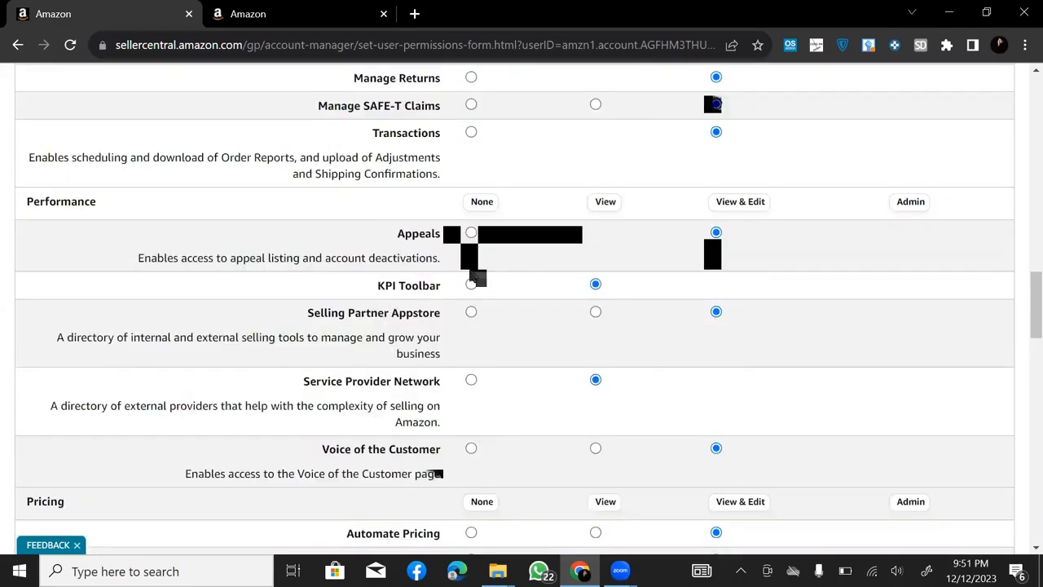
pyautogui.scroll(8, 481, 273)
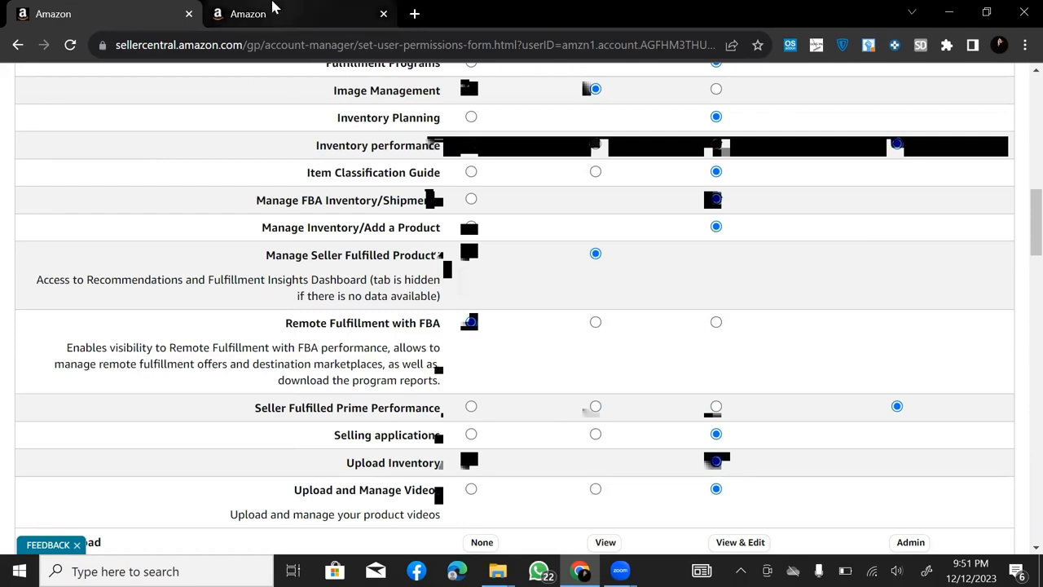
pyautogui.click(277, 12)
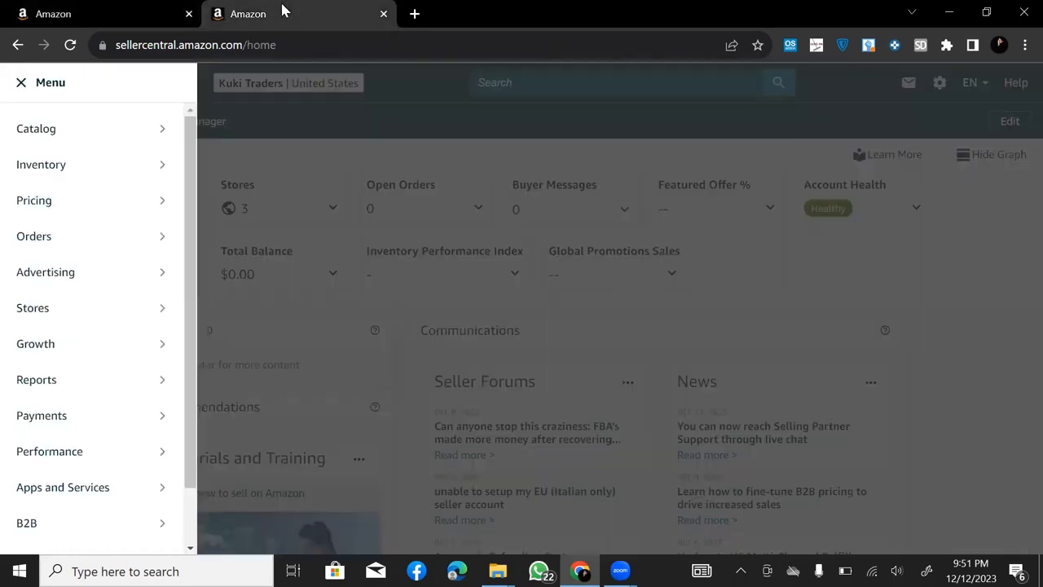
pyautogui.click(20, 83)
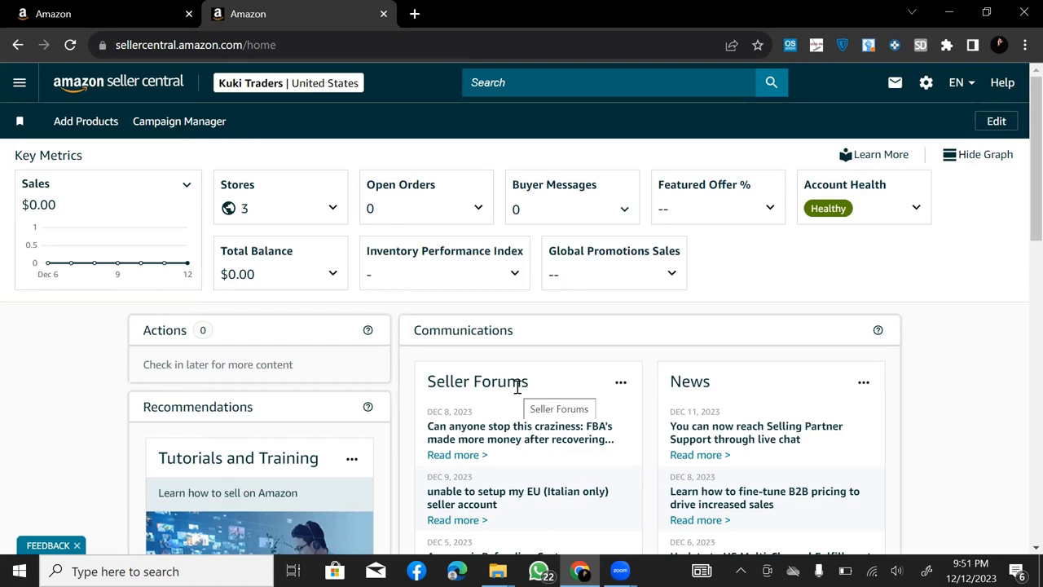
# - Open User Permissions from the gear menu and review the three current users and the Add a New User form
pyautogui.click(925, 83)
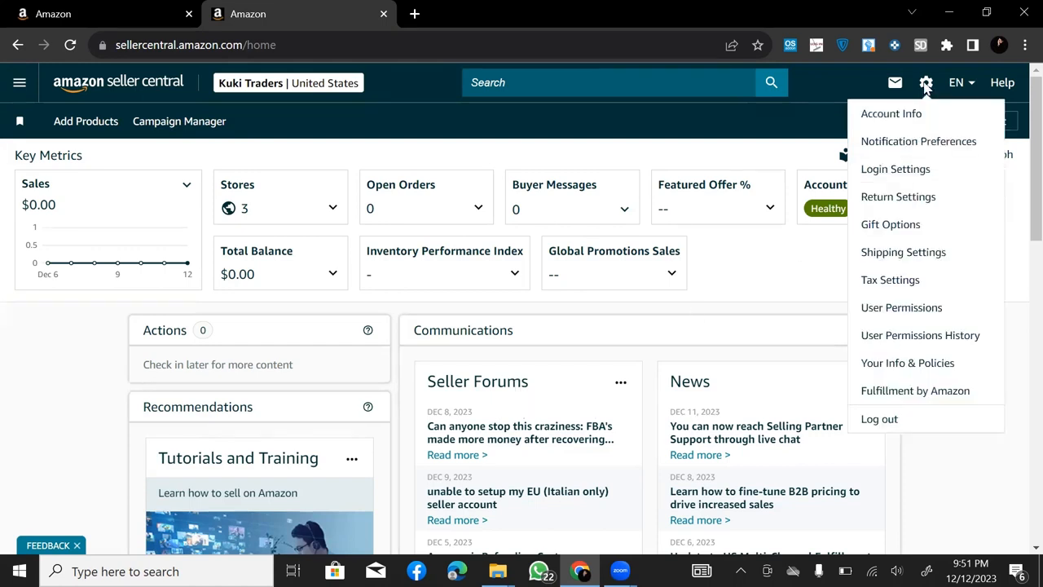
pyautogui.click(903, 308)
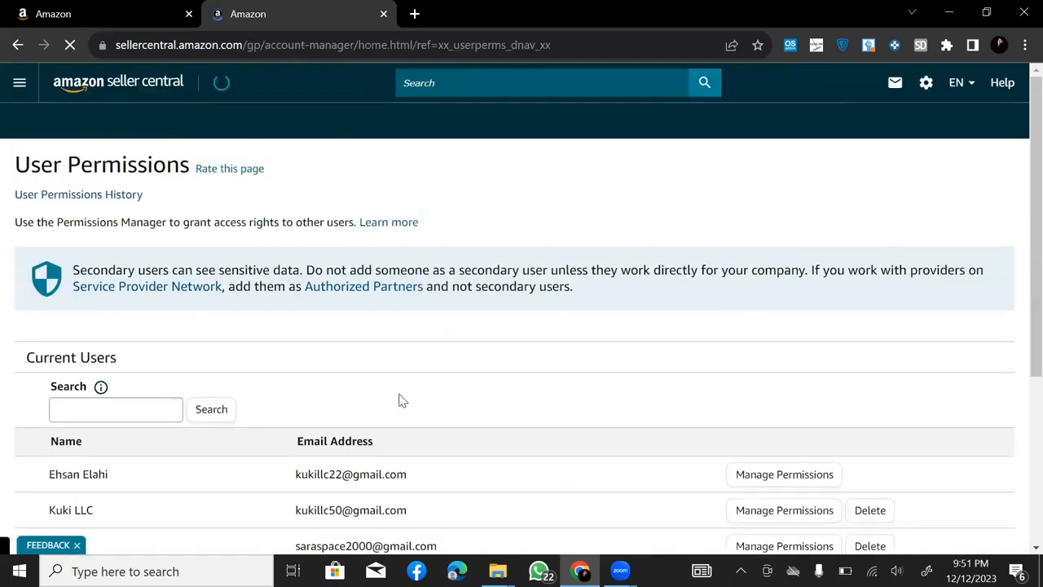
pyautogui.scroll(-3, 399, 398)
pyautogui.click(83, 431)
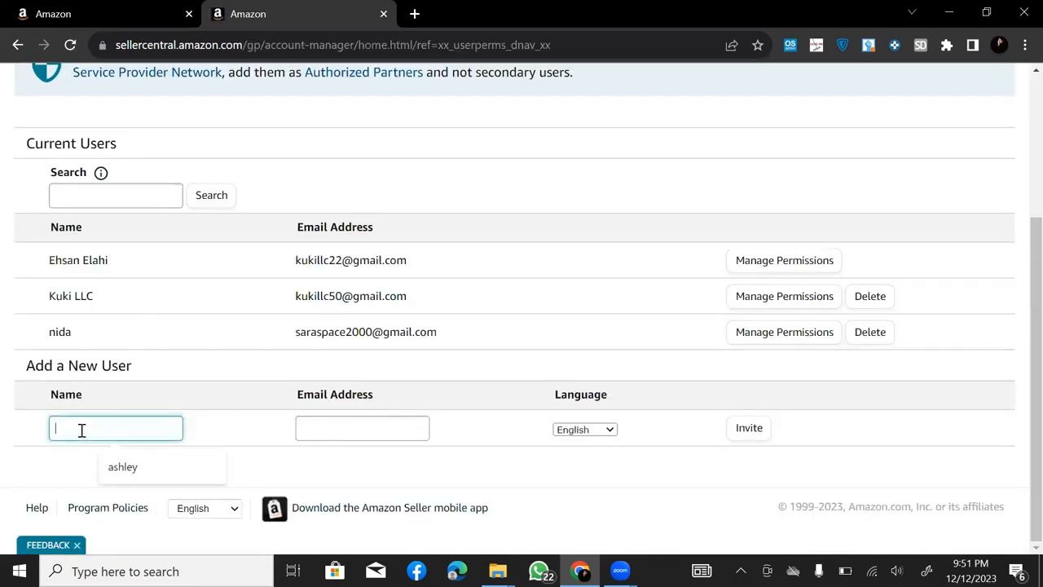
pyautogui.click(333, 429)
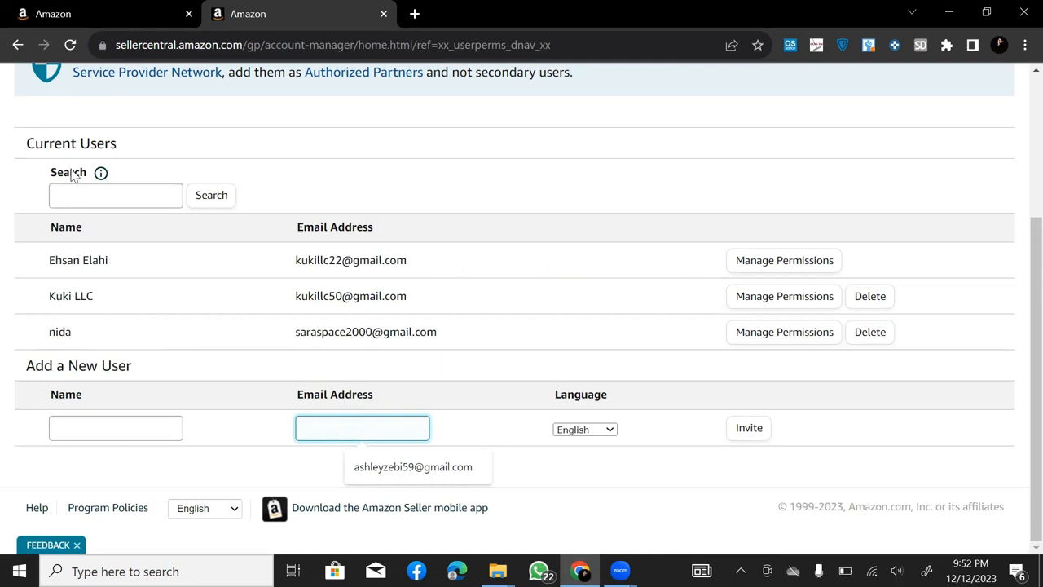
pyautogui.moveTo(26, 142); pyautogui.dragTo(127, 150)
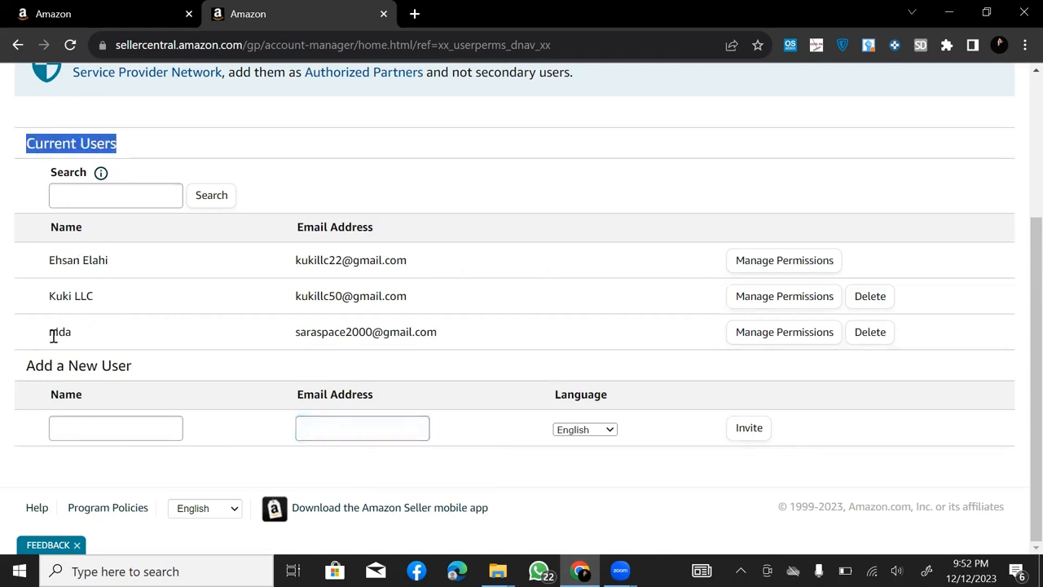
# - Review the third user's permissions, with Deals at Admin, then return to the home dashboard
pyautogui.click(772, 340)
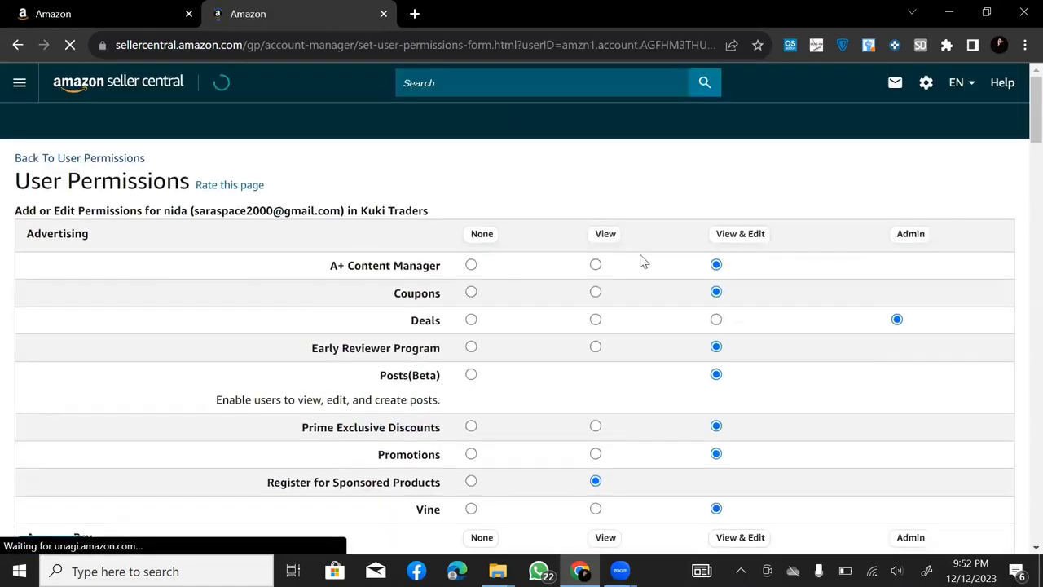
pyautogui.scroll(-8, 899, 349)
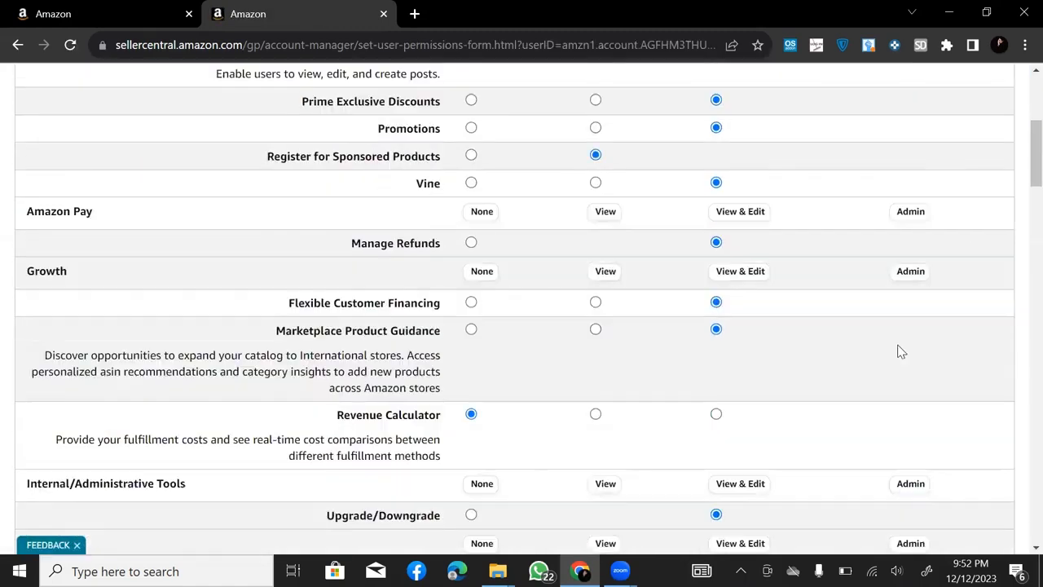
pyautogui.scroll(-5, 896, 363)
pyautogui.scroll(-20, 896, 366)
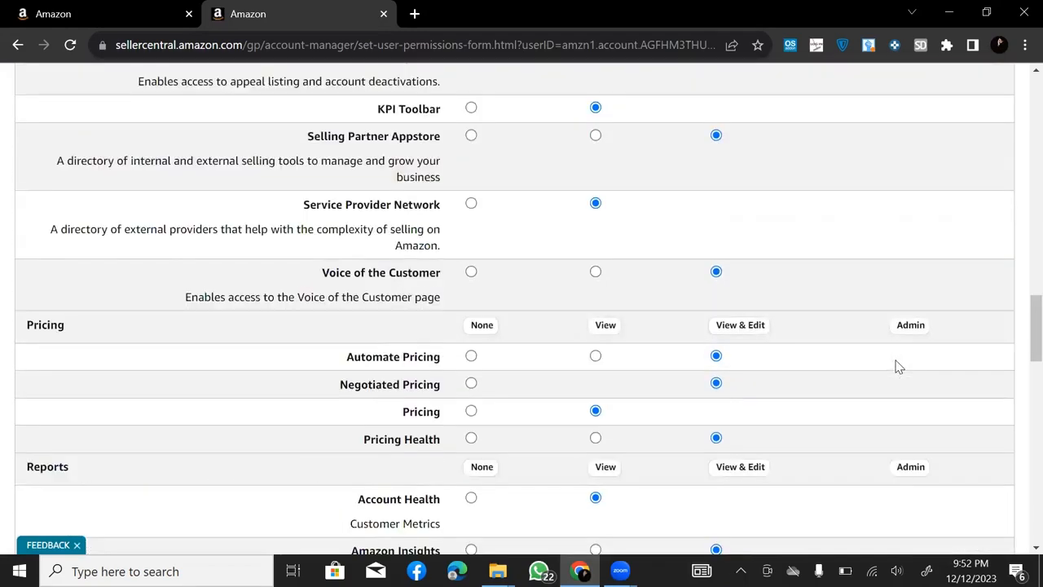
pyautogui.scroll(15, 85, 273)
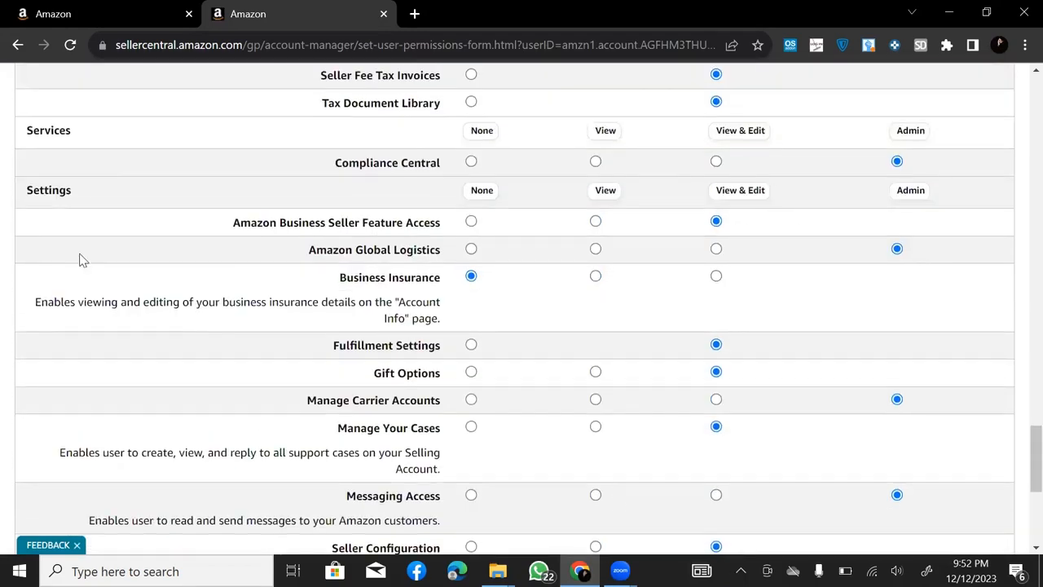
pyautogui.scroll(18, 93, 114)
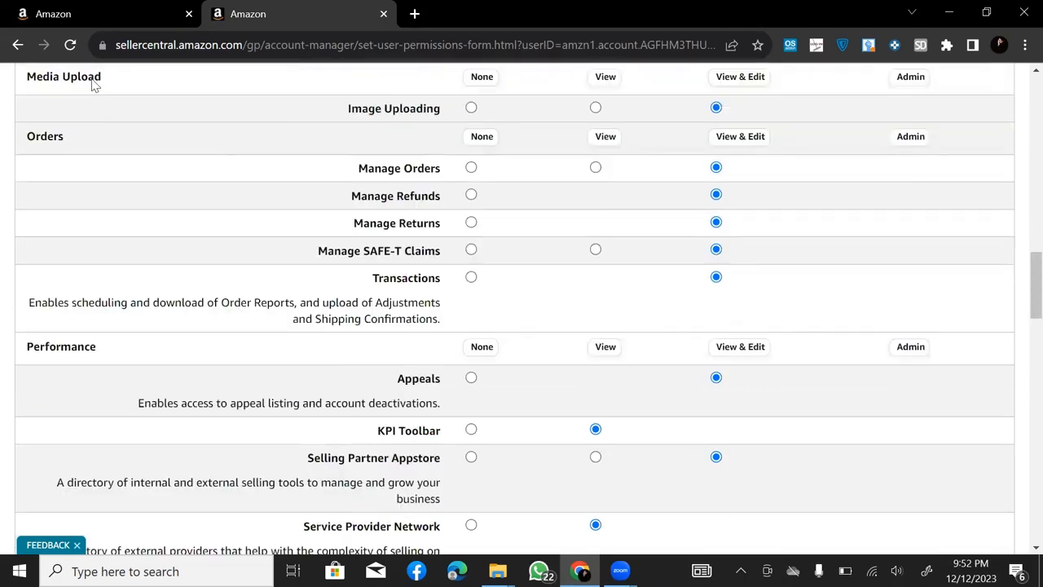
pyautogui.scroll(4, 93, 90)
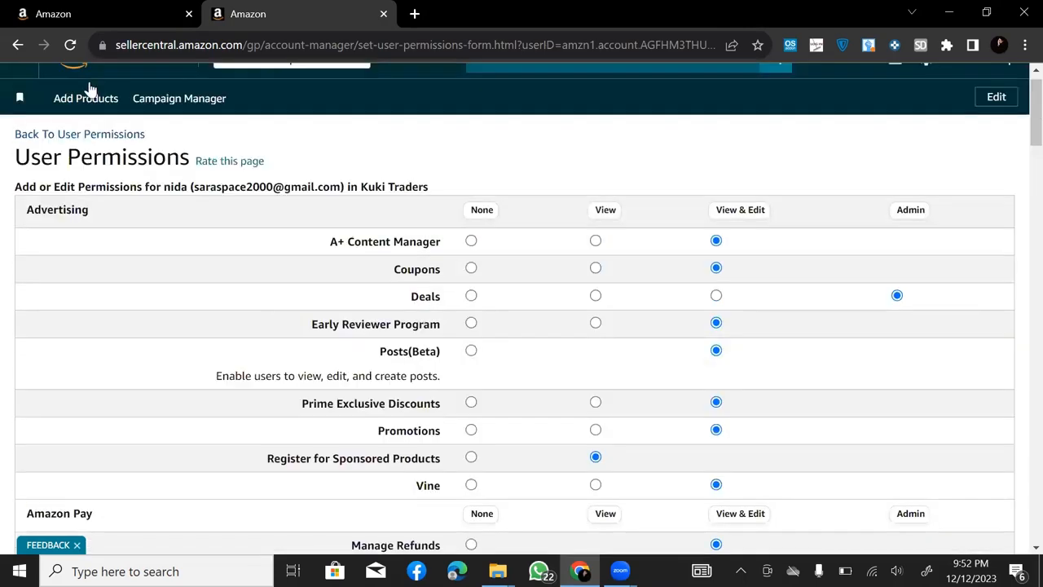
pyautogui.click(91, 86)
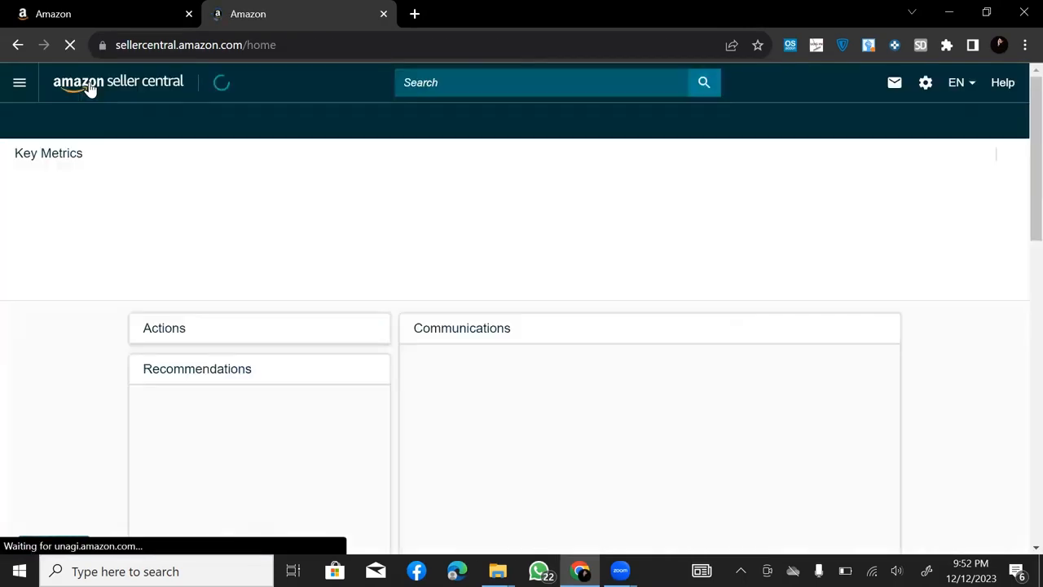